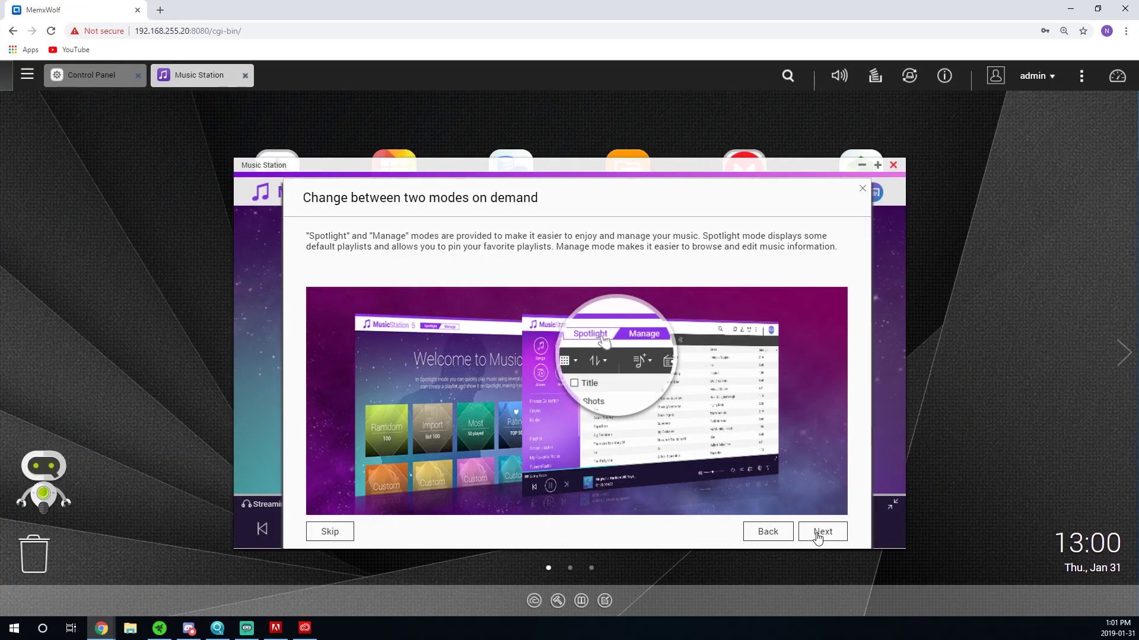
Step: Advance the Music Station tutorial to its next page
left_click(817, 534)
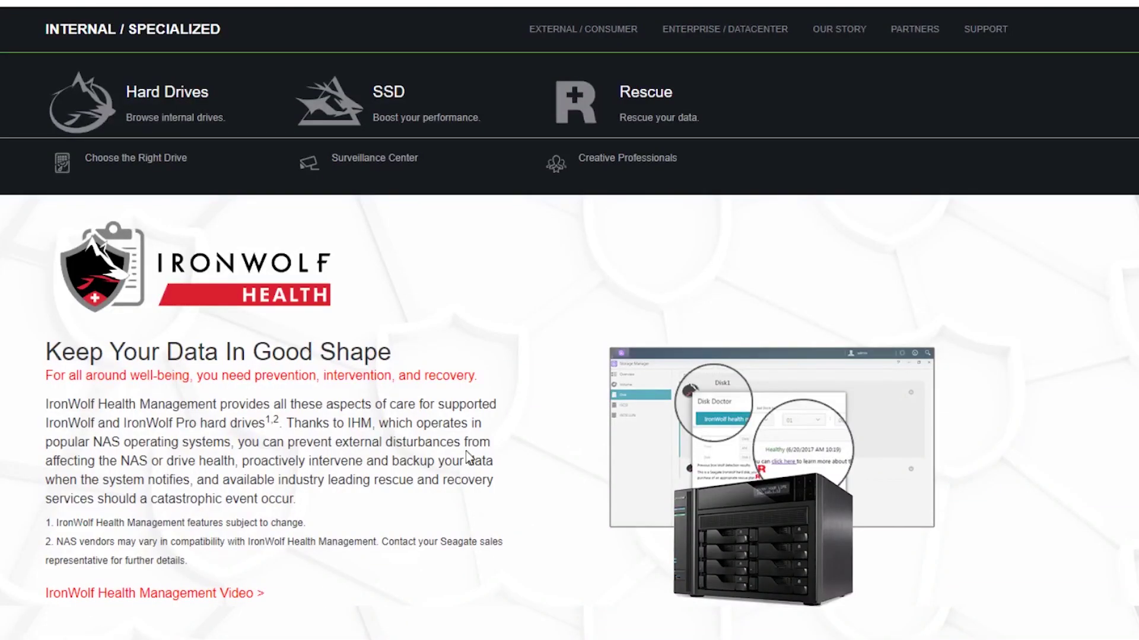
Step: Scroll down the page to review the drive-health information
scroll(459, 319, "down", 5)
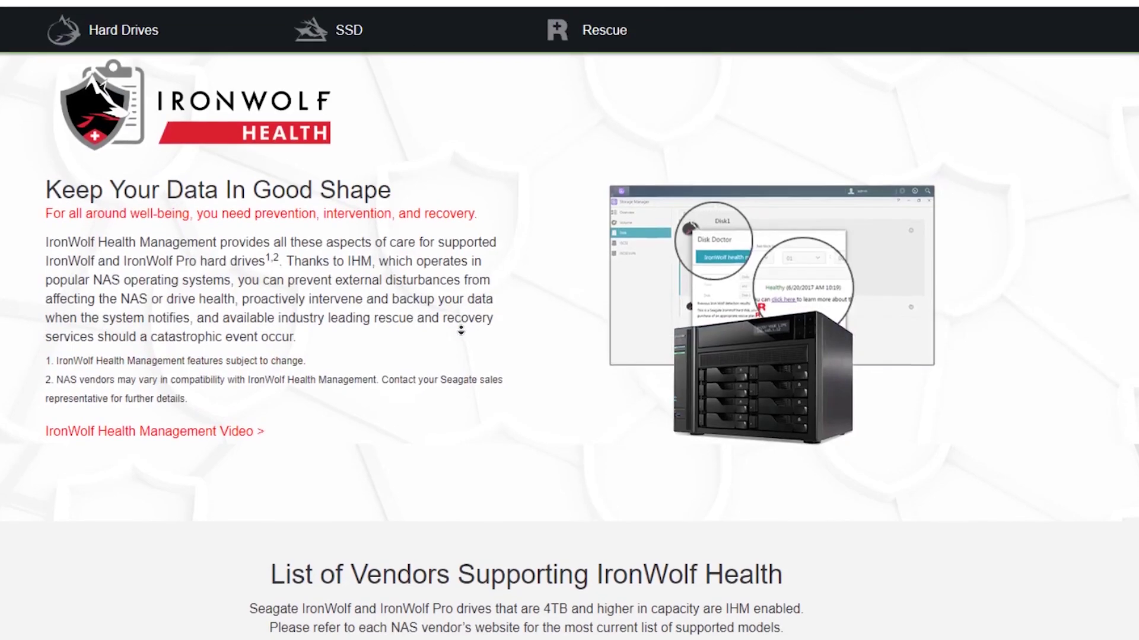
scroll(461, 332, "down", 2)
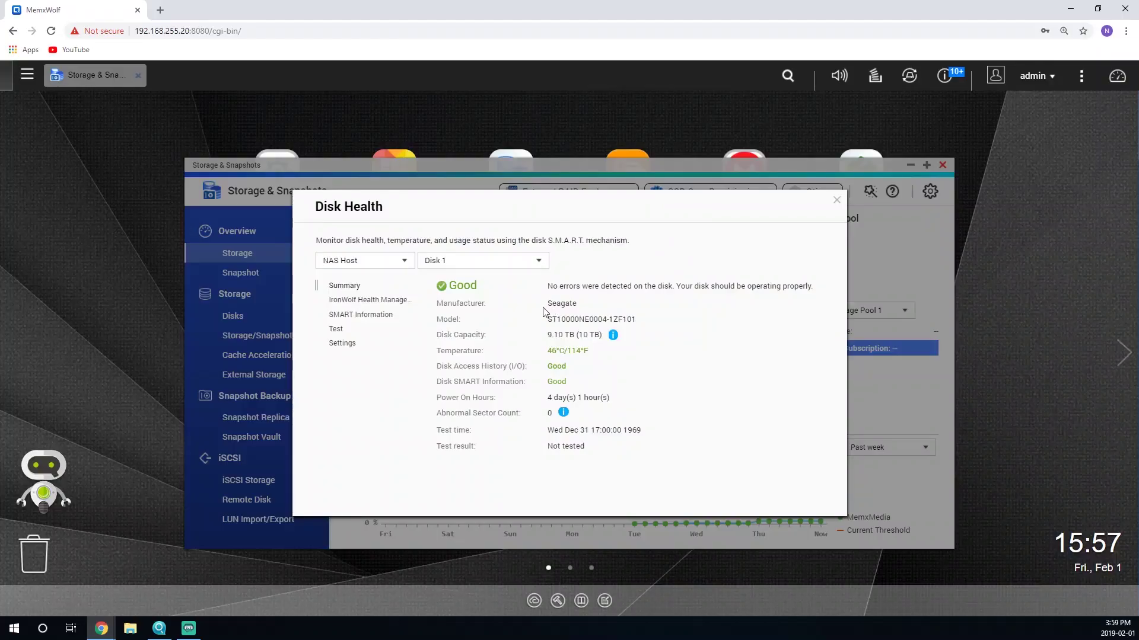
Step: Run an IronWolf health analysis on Disk 1 and review Disk 3's SMART information
left_click(396, 302)
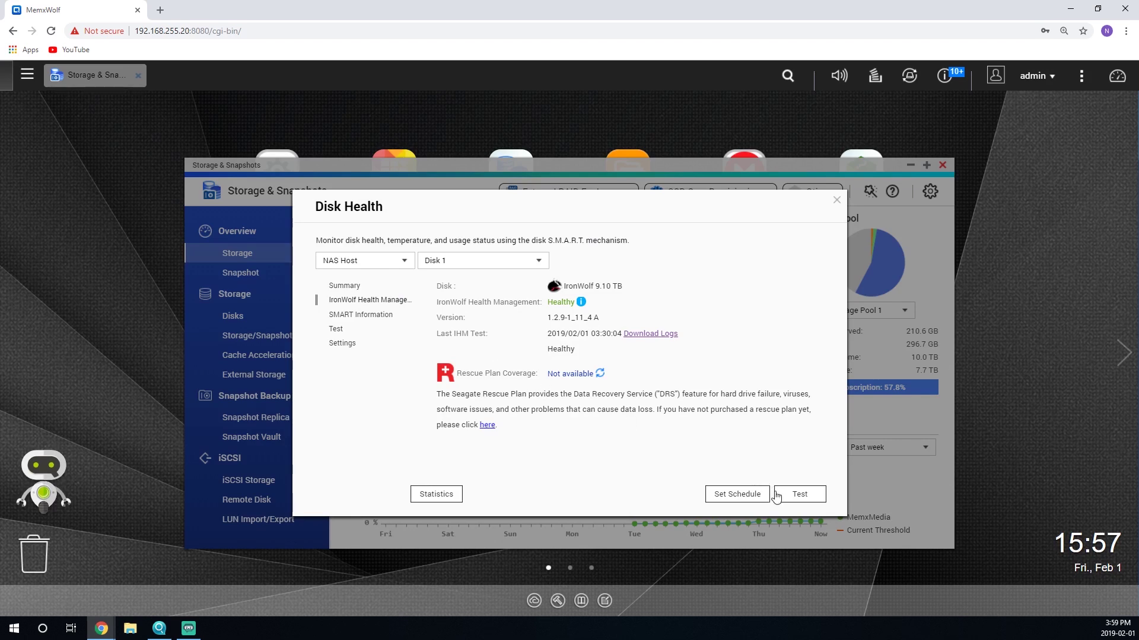
left_click(793, 501)
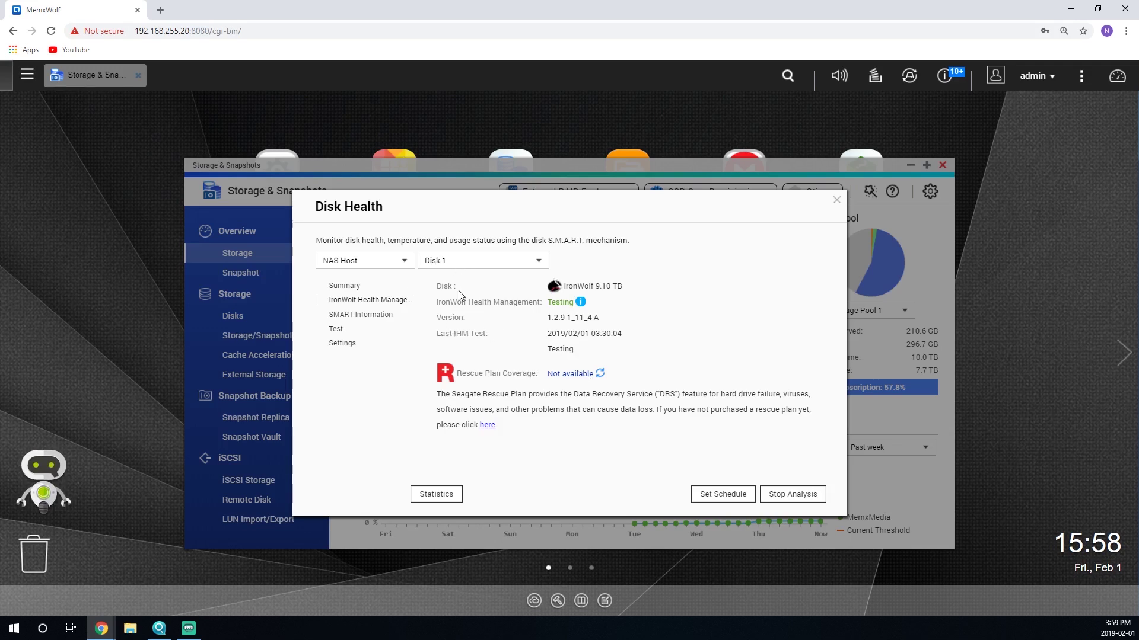
left_click(435, 303)
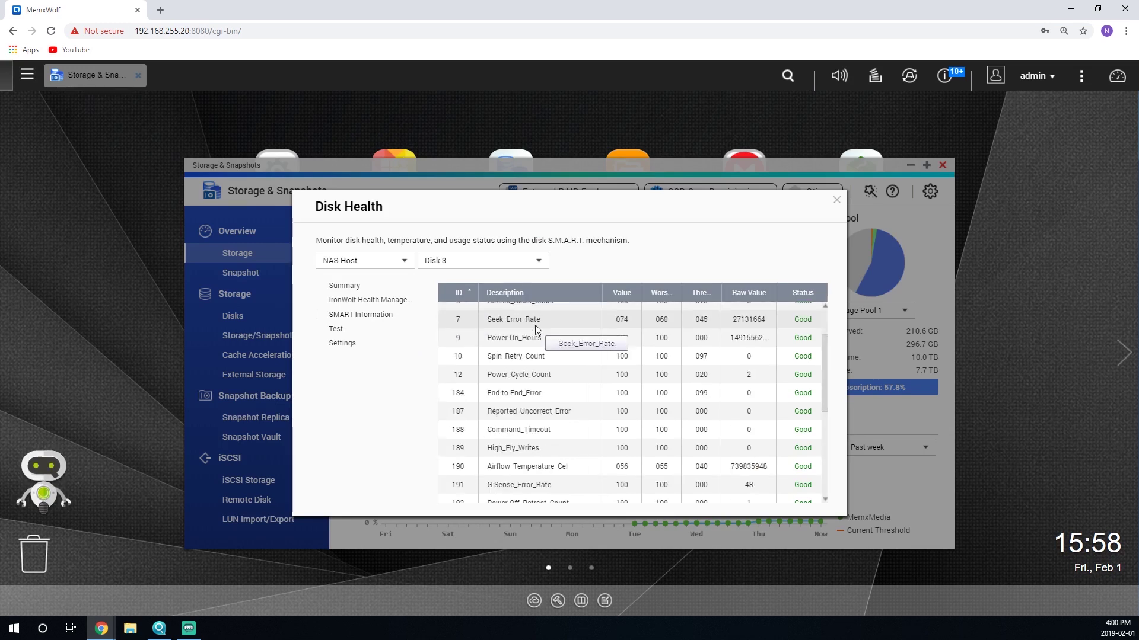
scroll(535, 329, "down", 1)
scroll(535, 329, "down", 3)
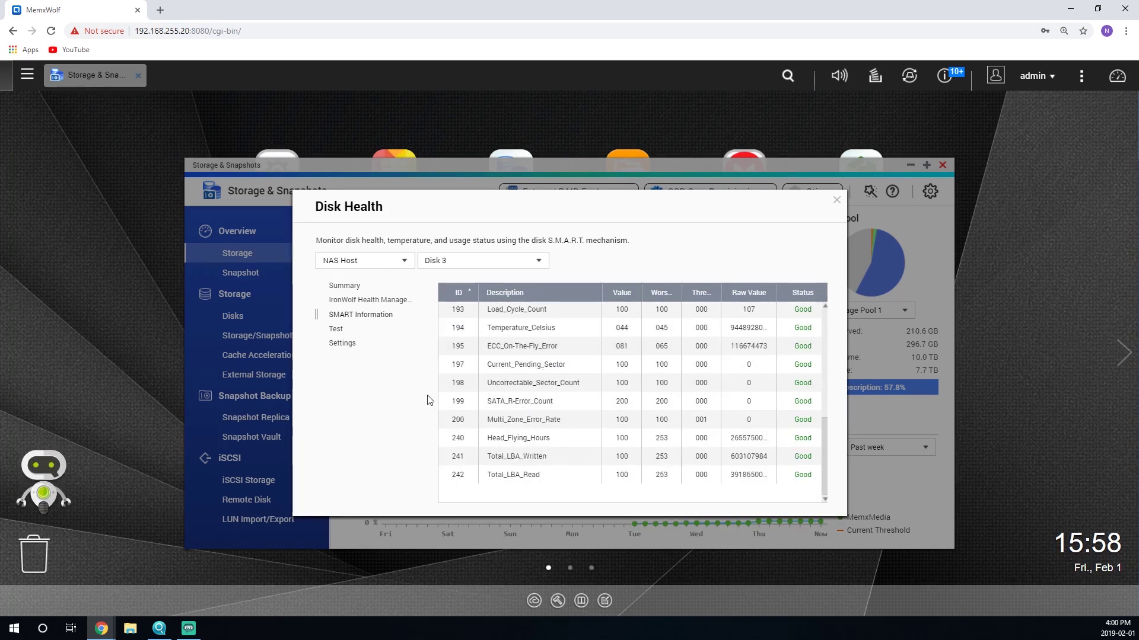
Step: Start a one-minute rapid test on Disk 3
left_click(356, 330)
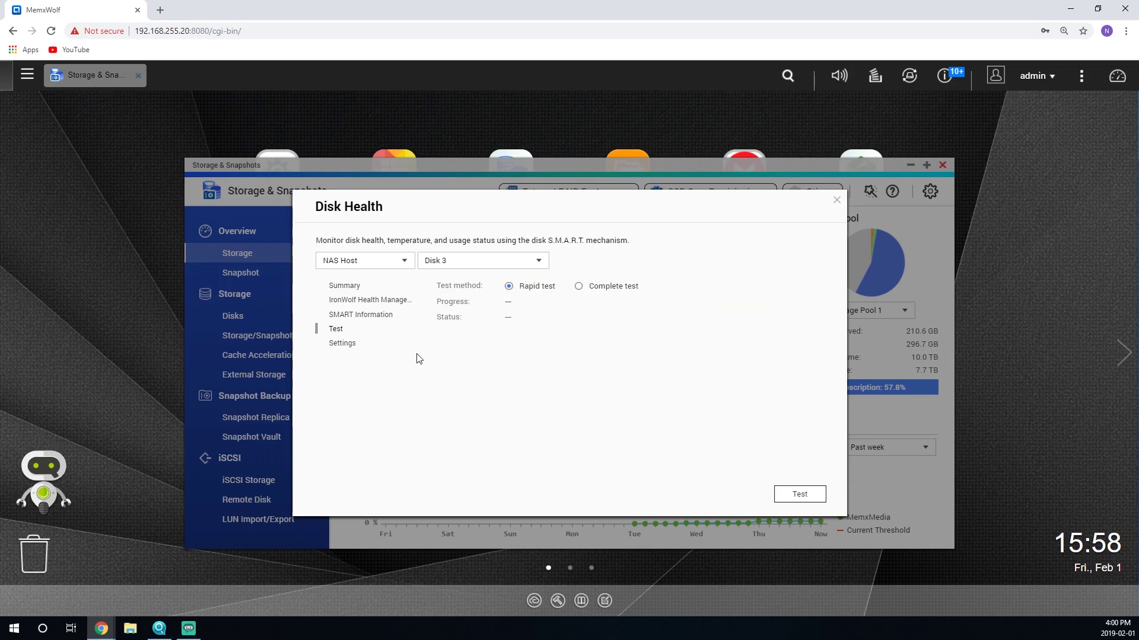
left_click(796, 497)
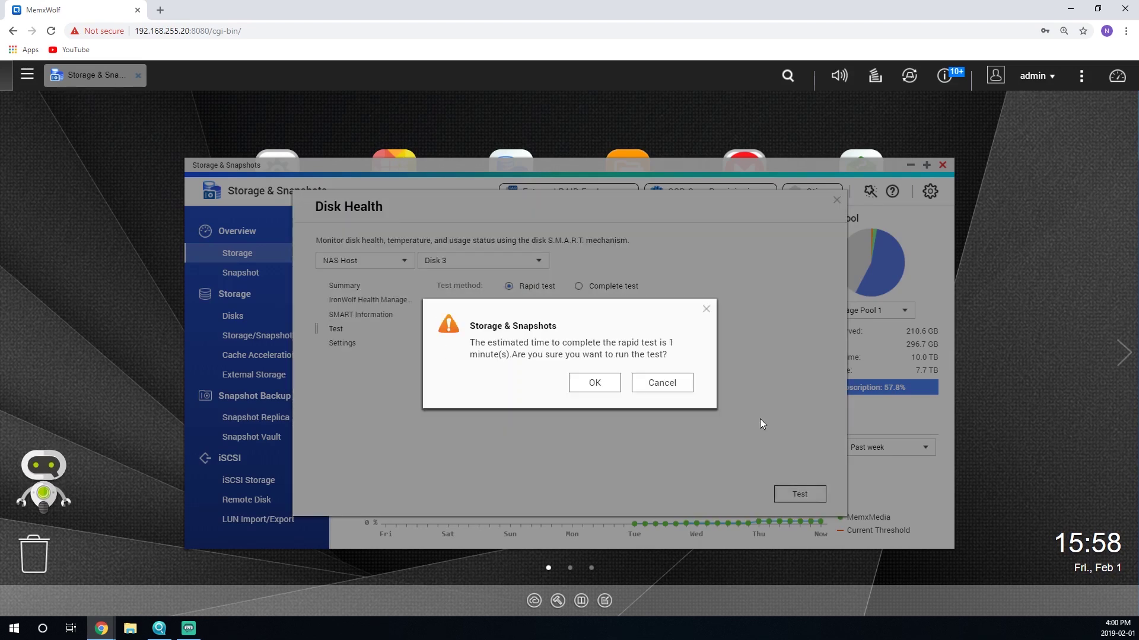
left_click(595, 383)
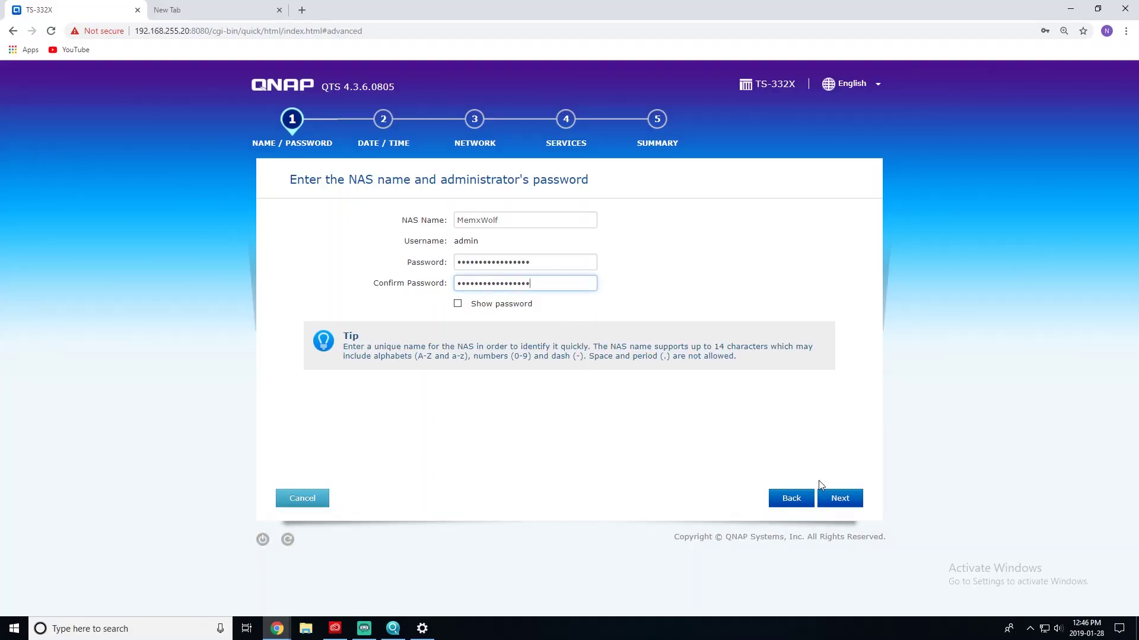
Step: Reach the date and time step's time zone list, then install Qfinder Pro to the default folder
left_click(840, 501)
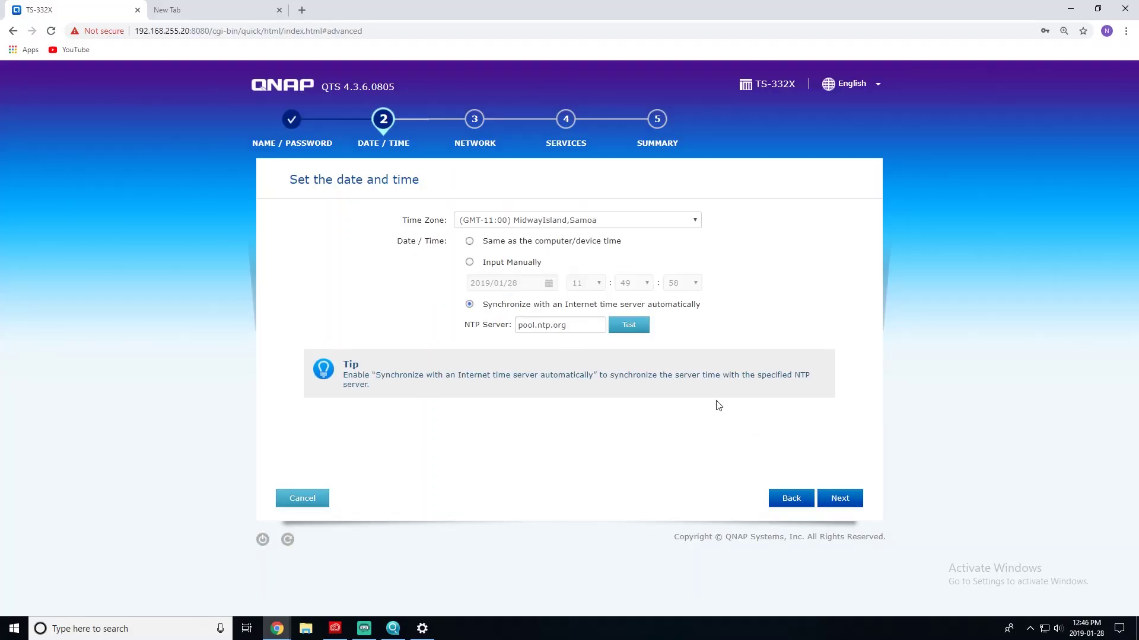
left_click(645, 222)
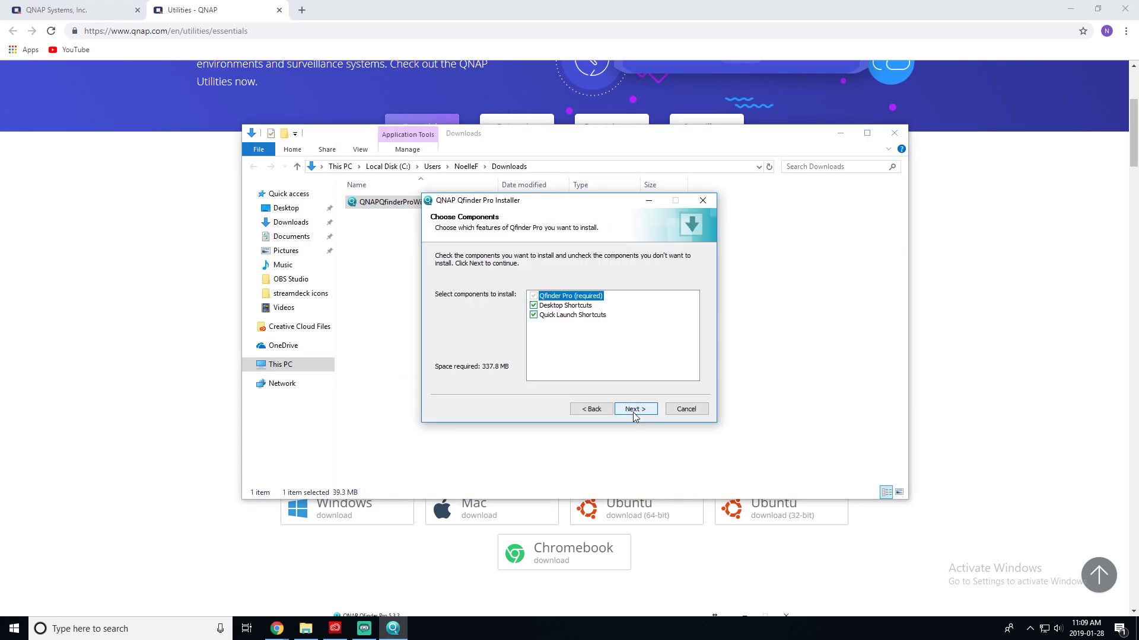
left_click(635, 409)
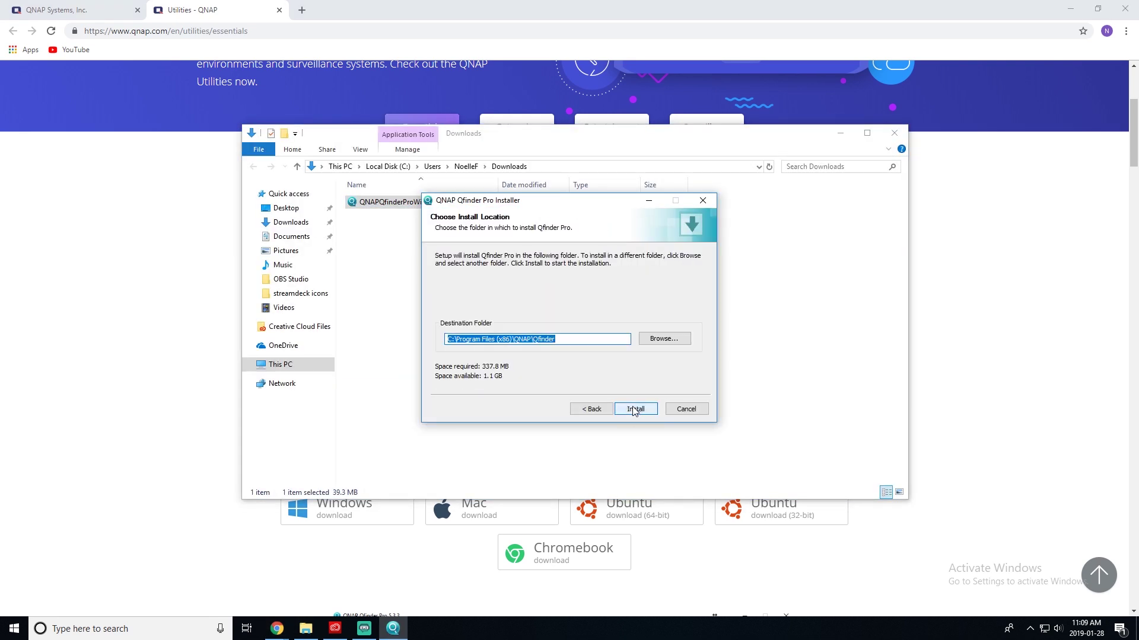
left_click(635, 409)
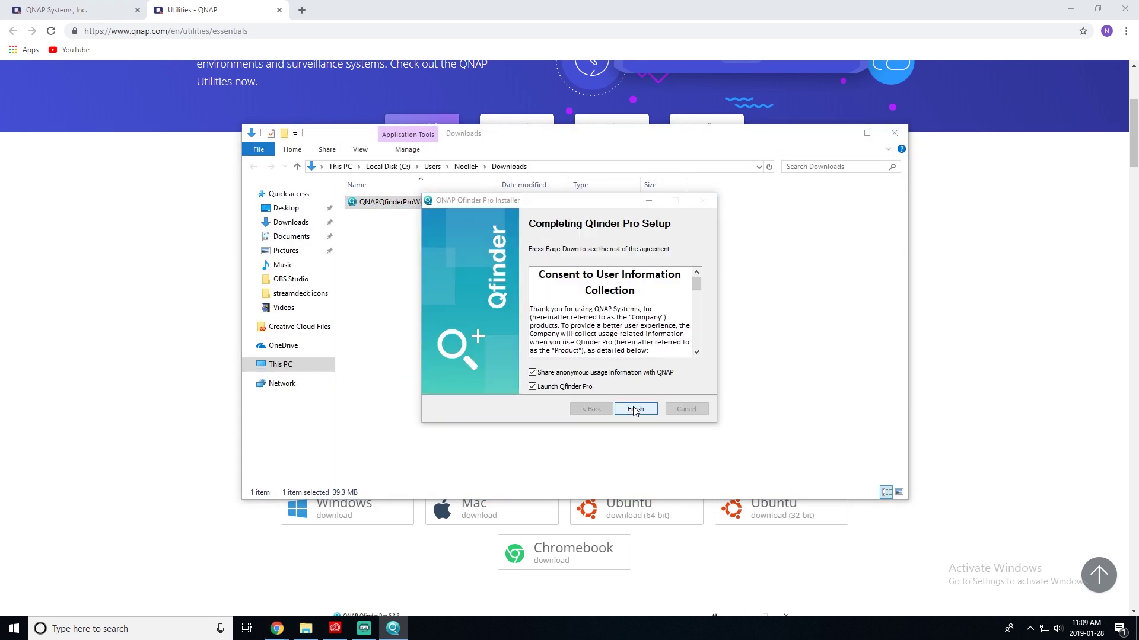
left_click(634, 409)
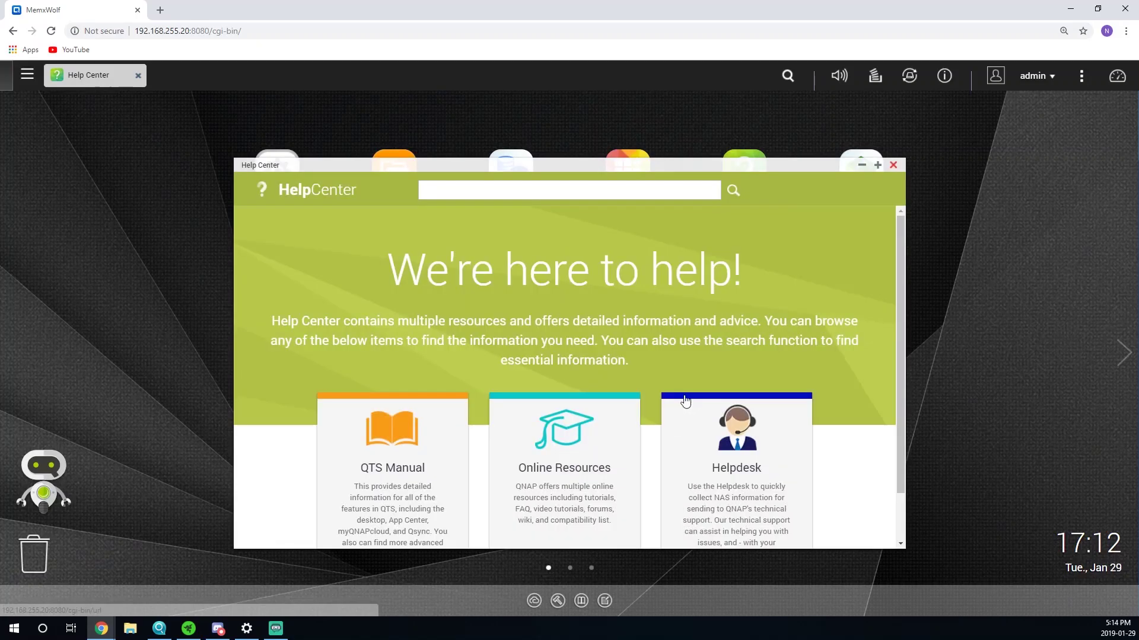
Step: Log in to MemxWolf, skip through the Storage & Snapshots introduction, and begin a new storage pool
left_click(895, 190)
left_click(511, 173)
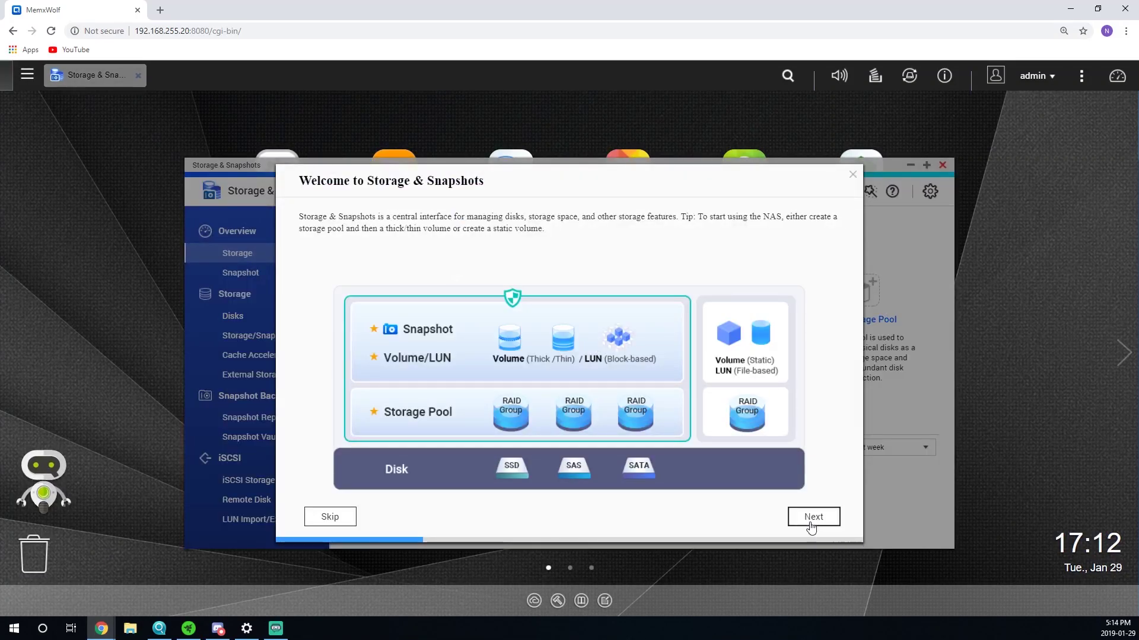
left_click(813, 517)
left_click(812, 517)
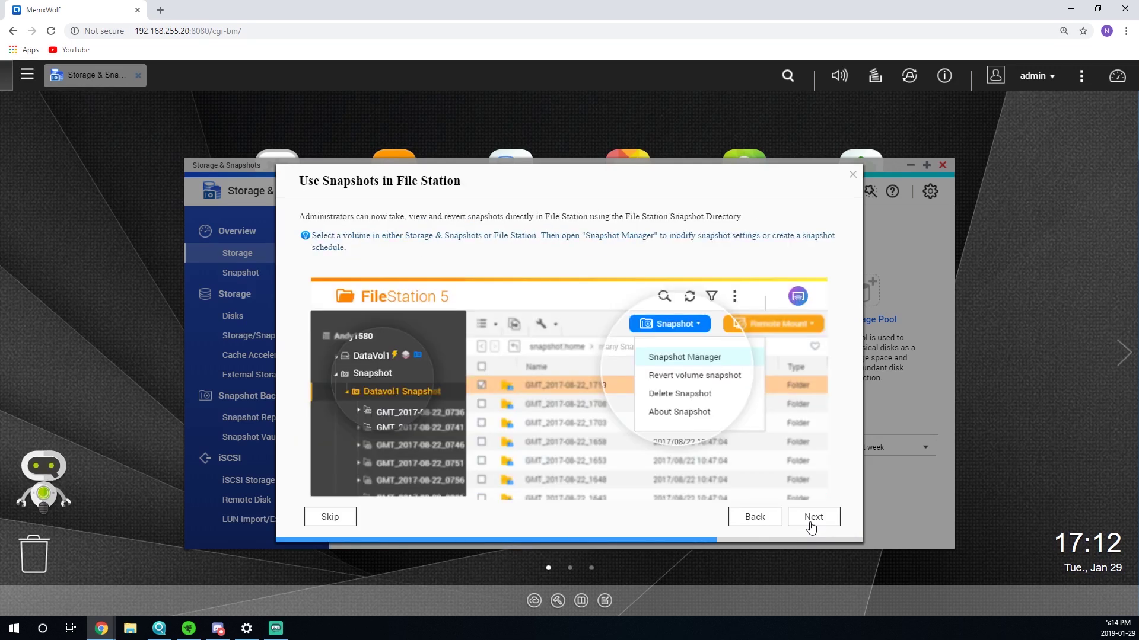
left_click(813, 517)
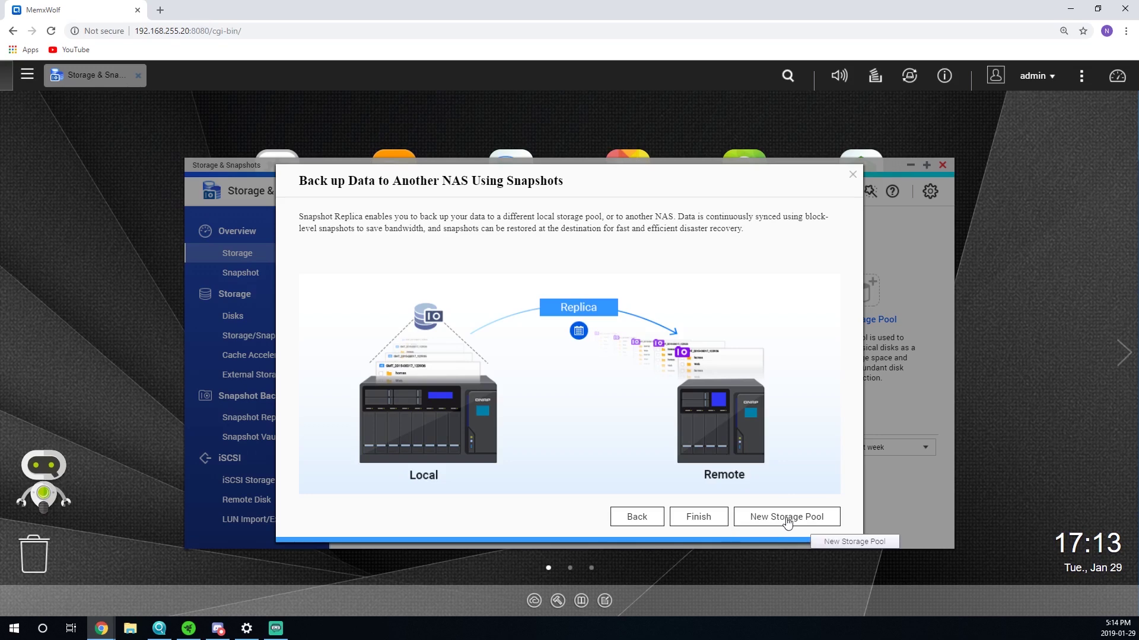
left_click(788, 517)
Step: Select Disks 1, 2 and 3 for the pool with RAID 5
left_click(331, 319)
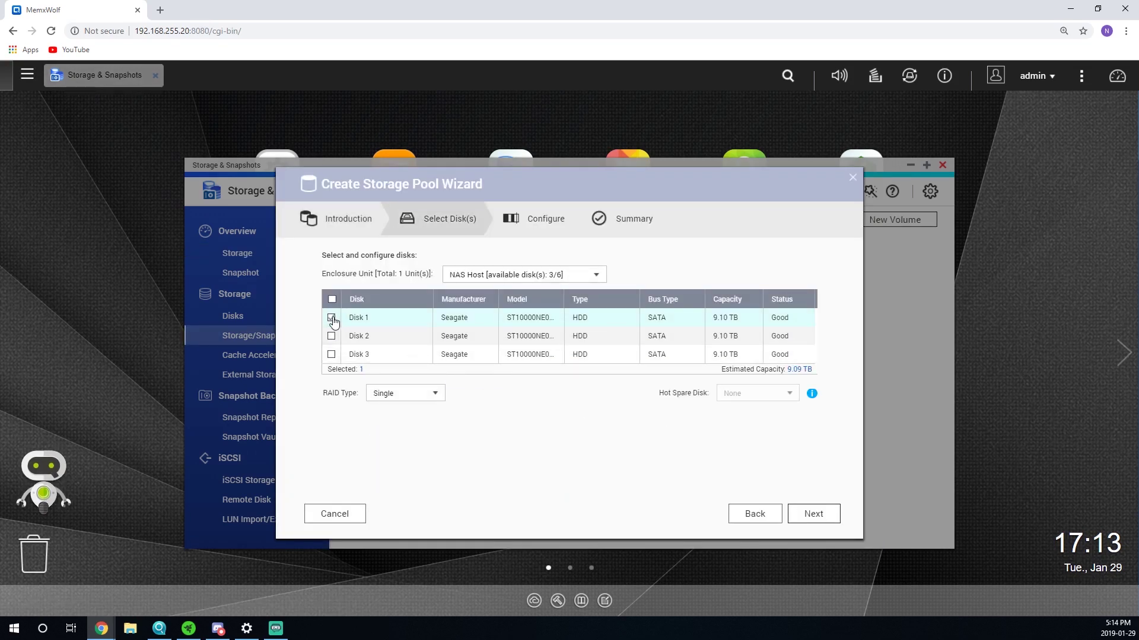
left_click(330, 336)
left_click(331, 354)
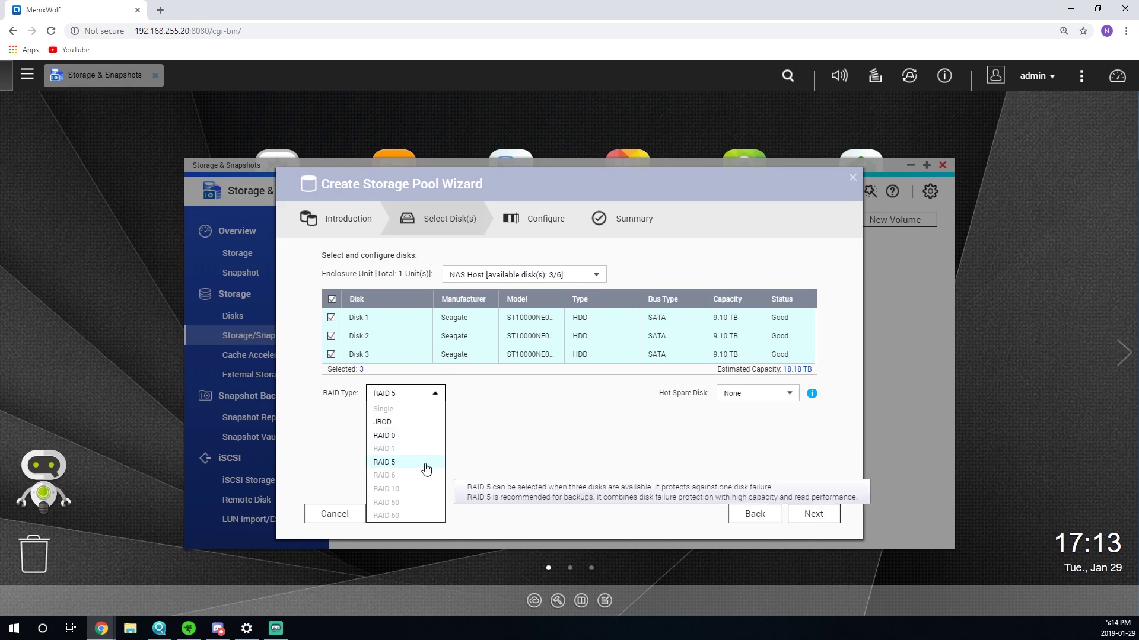
left_click(393, 462)
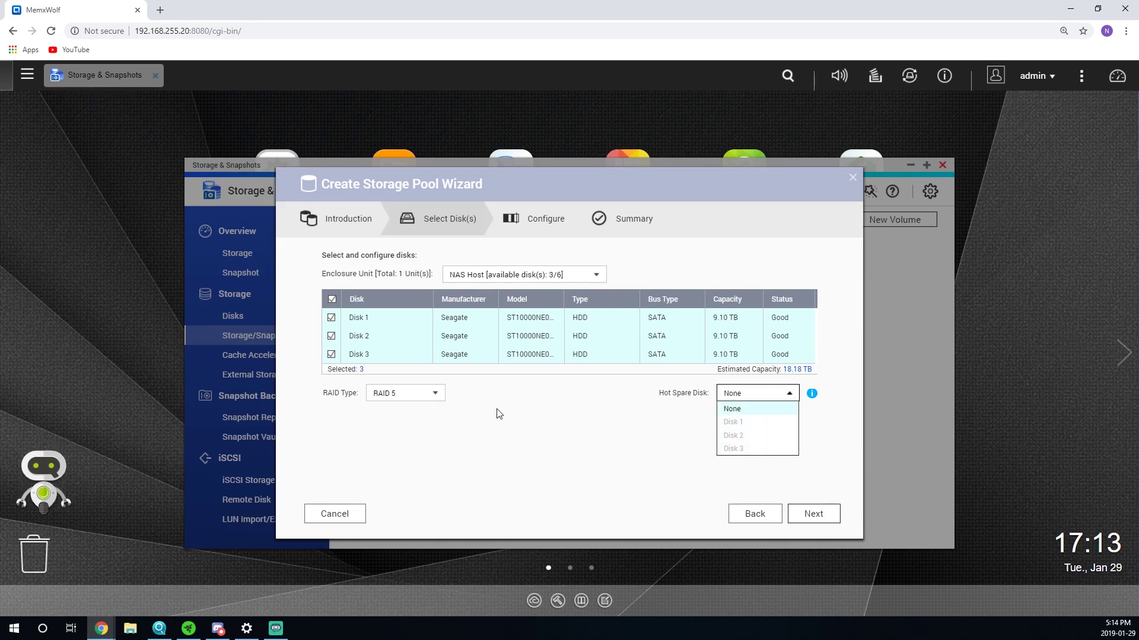
left_click(541, 280)
Step: Create Storage Pool 1 with an 80% alert threshold, confirming the disk wipe, and start a new volume
left_click(813, 515)
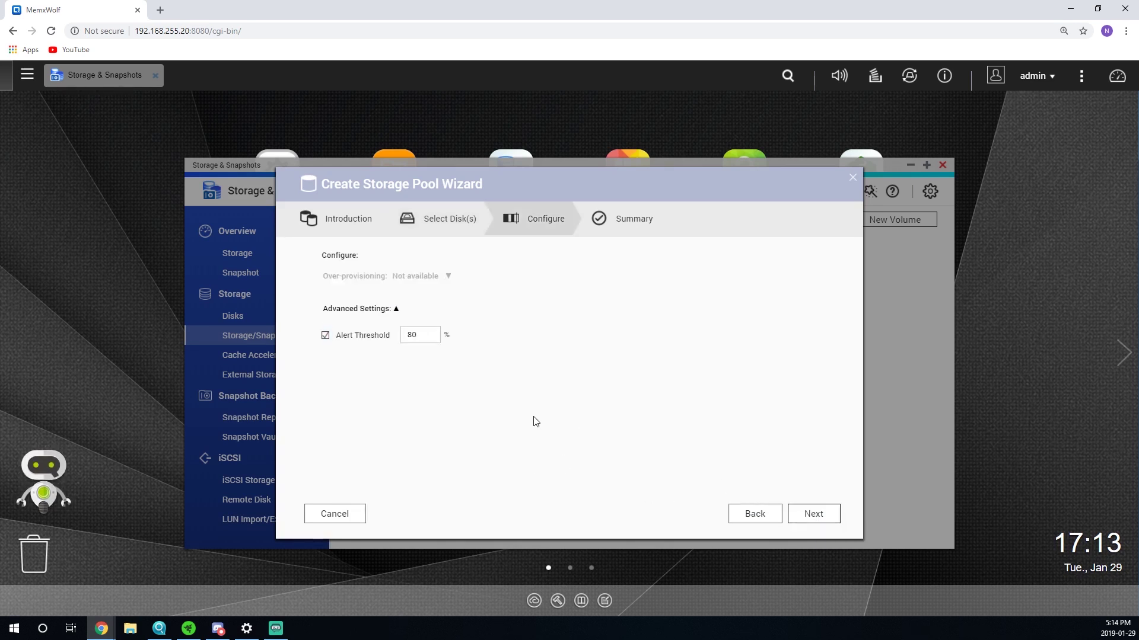
key("Return")
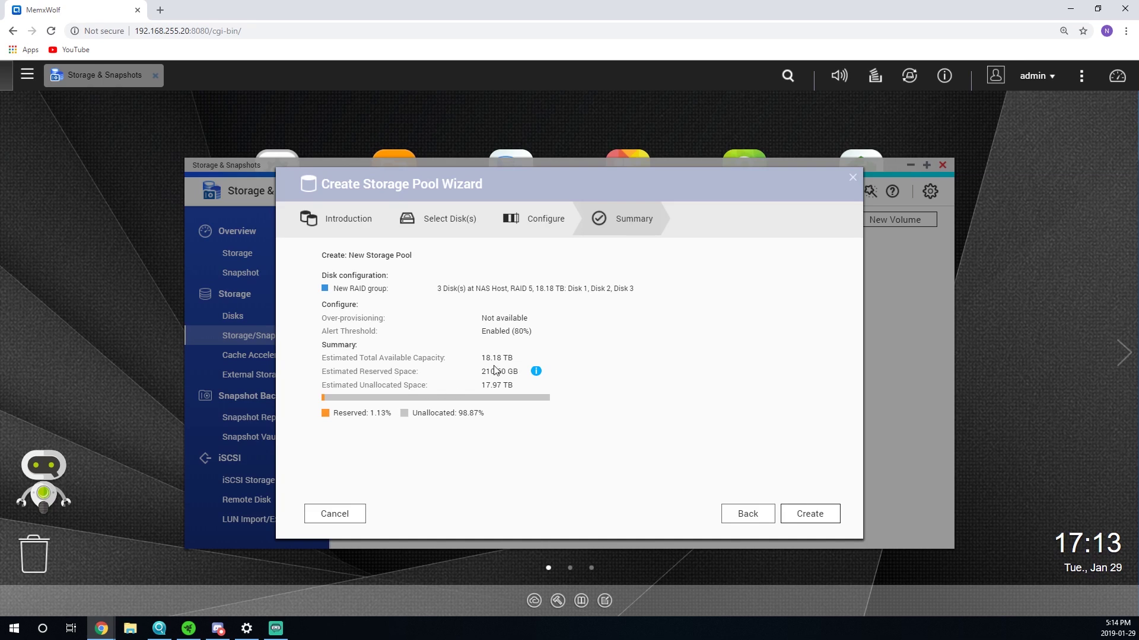
left_click(816, 521)
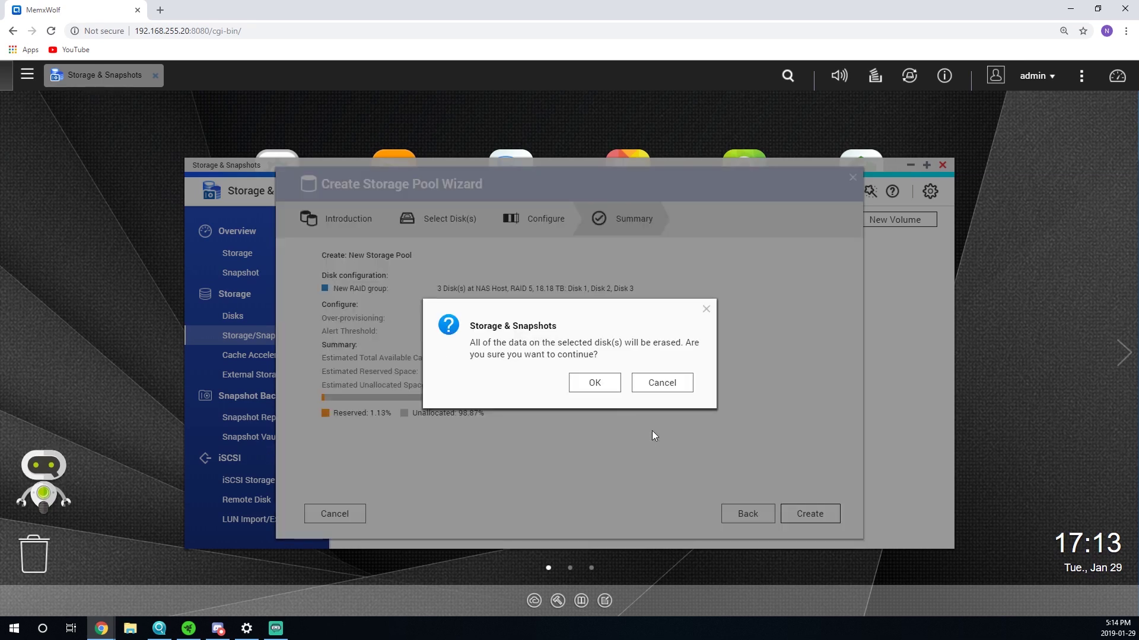
left_click(596, 386)
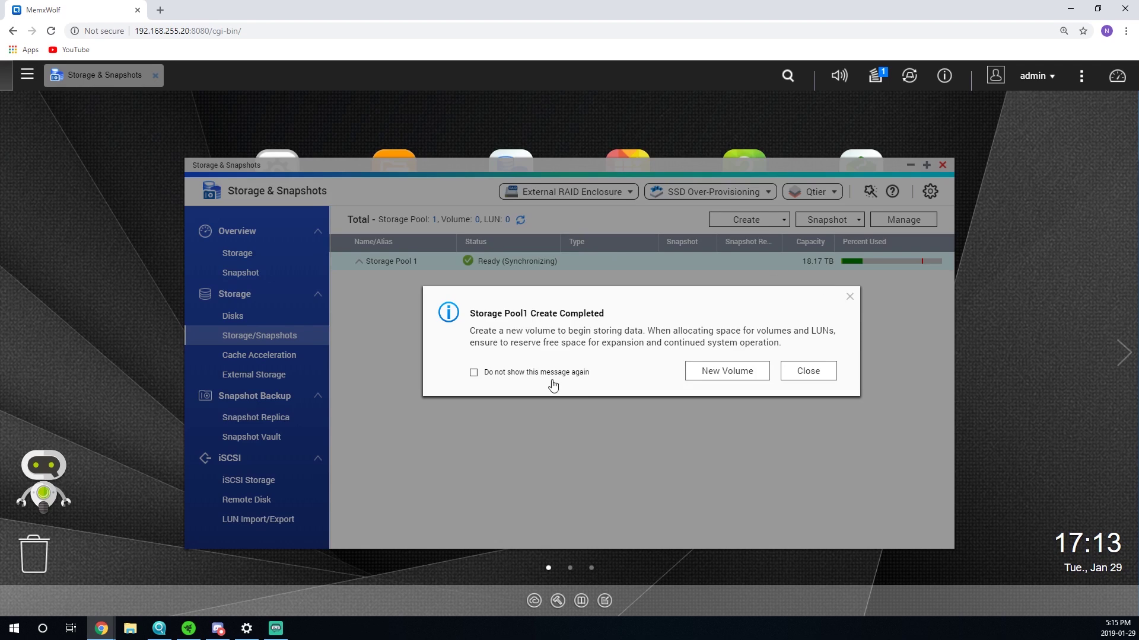
left_click(729, 374)
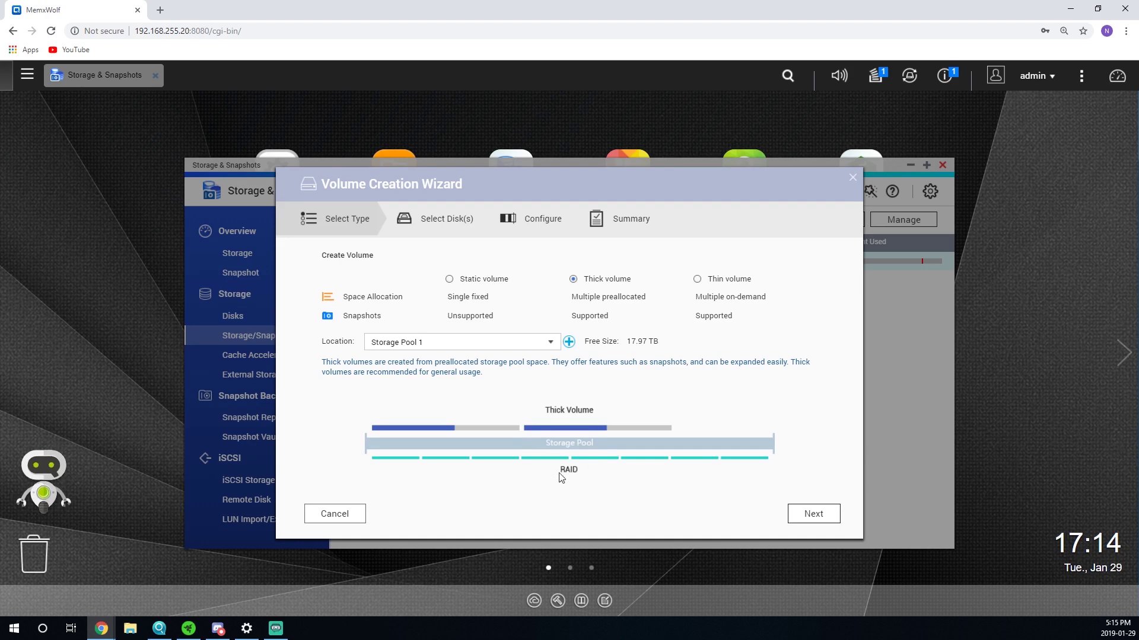
Step: Create the 10TB thick volume MemxMedia on Storage Pool 1
left_click(480, 282)
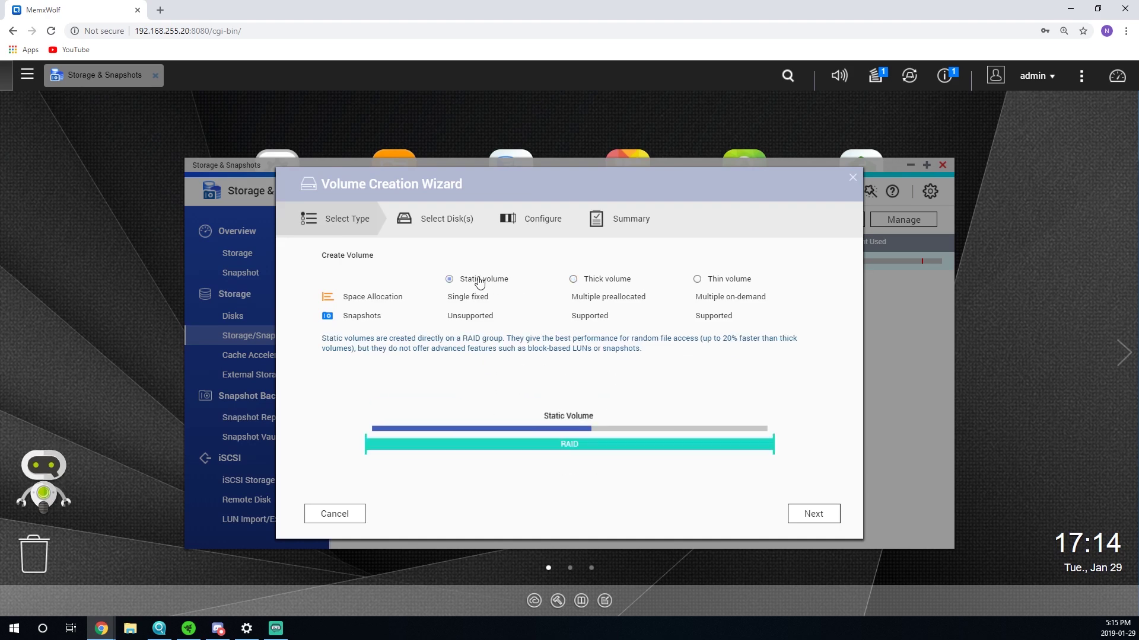
left_click(574, 280)
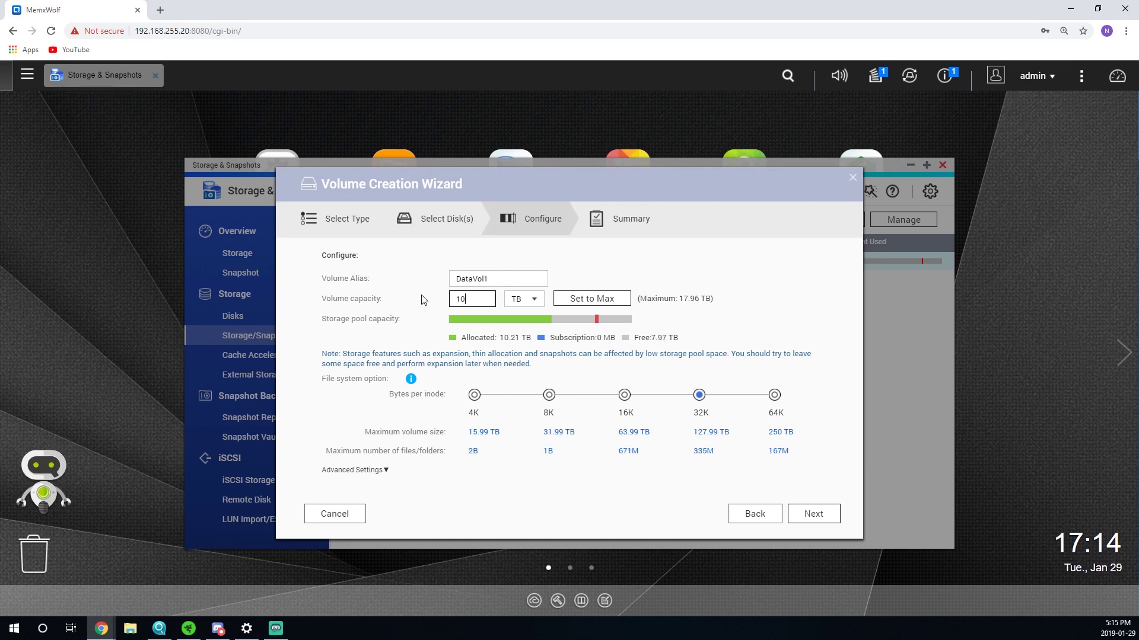
key("shift+Tab")
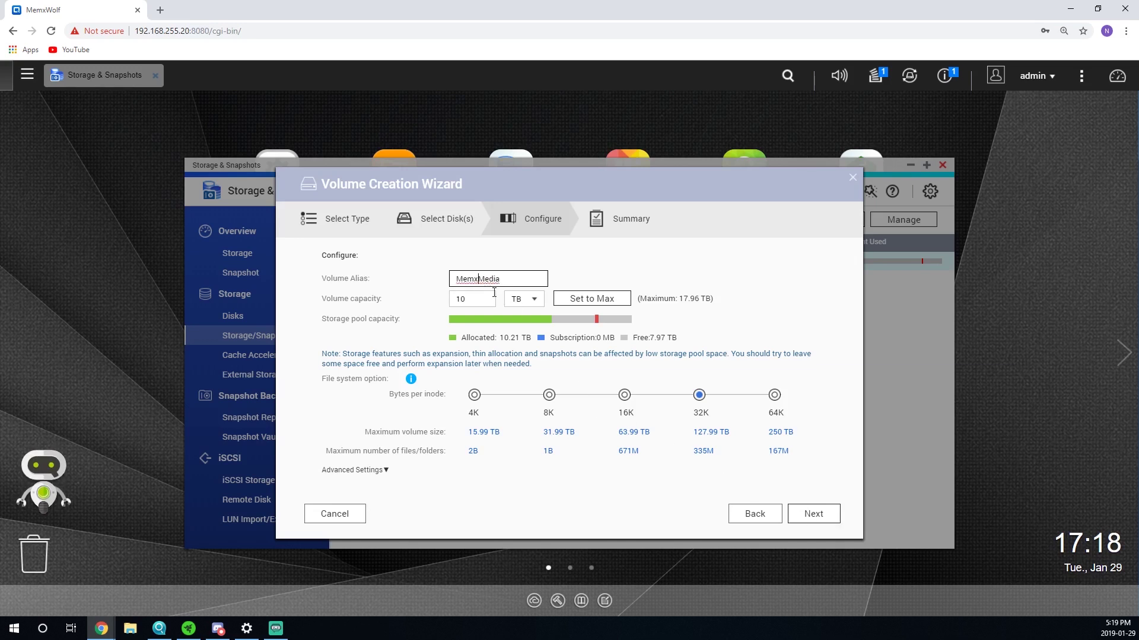
left_click(810, 516)
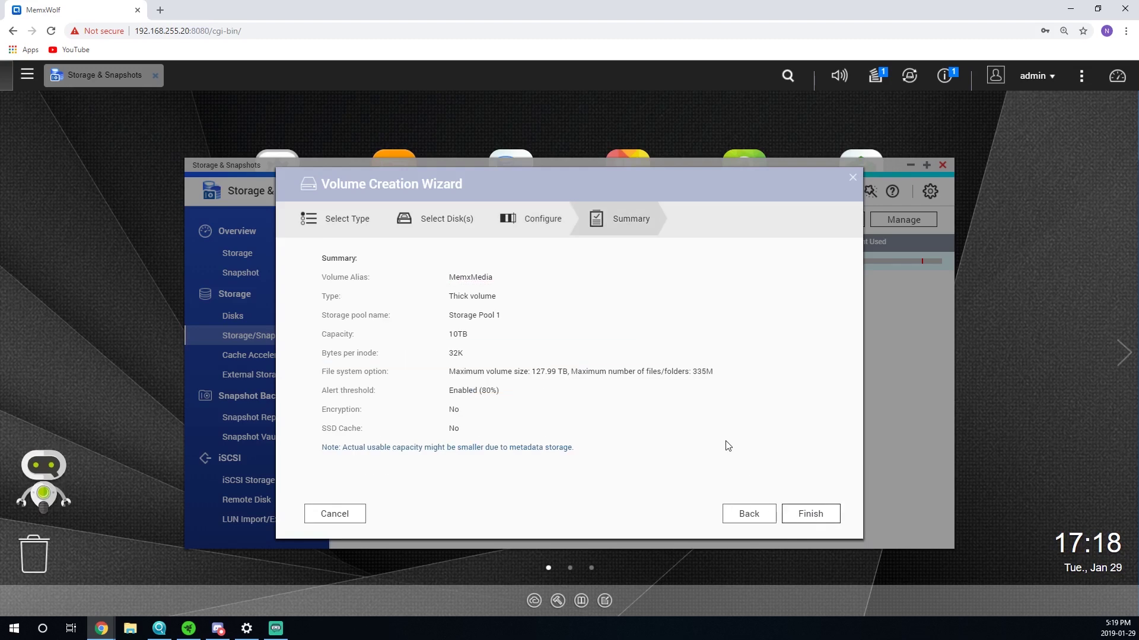
left_click(801, 514)
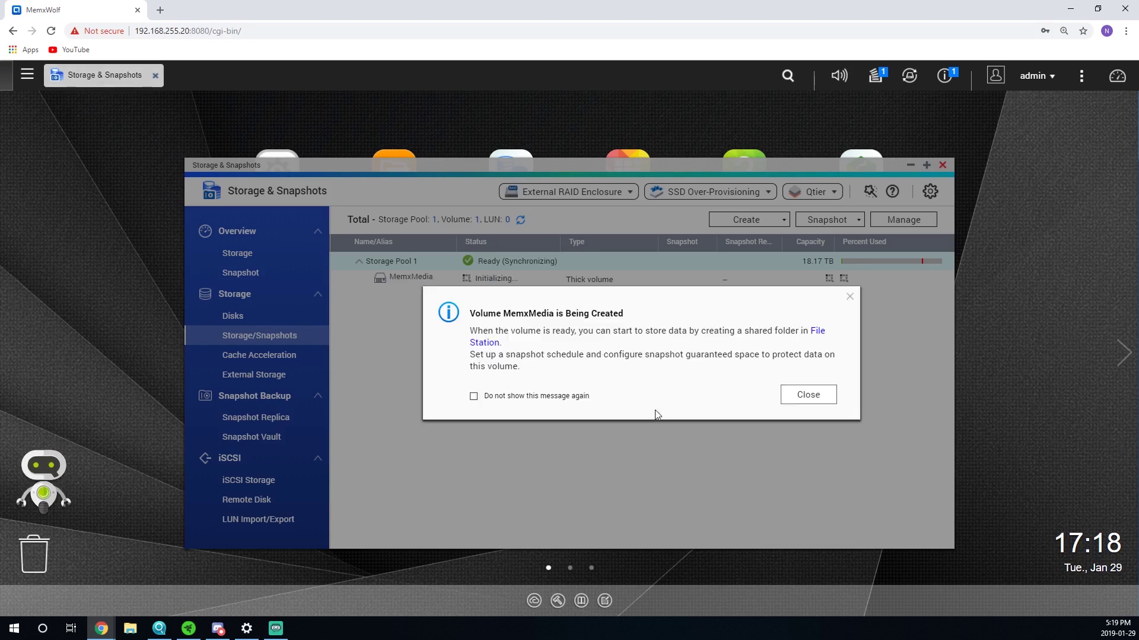
left_click(808, 395)
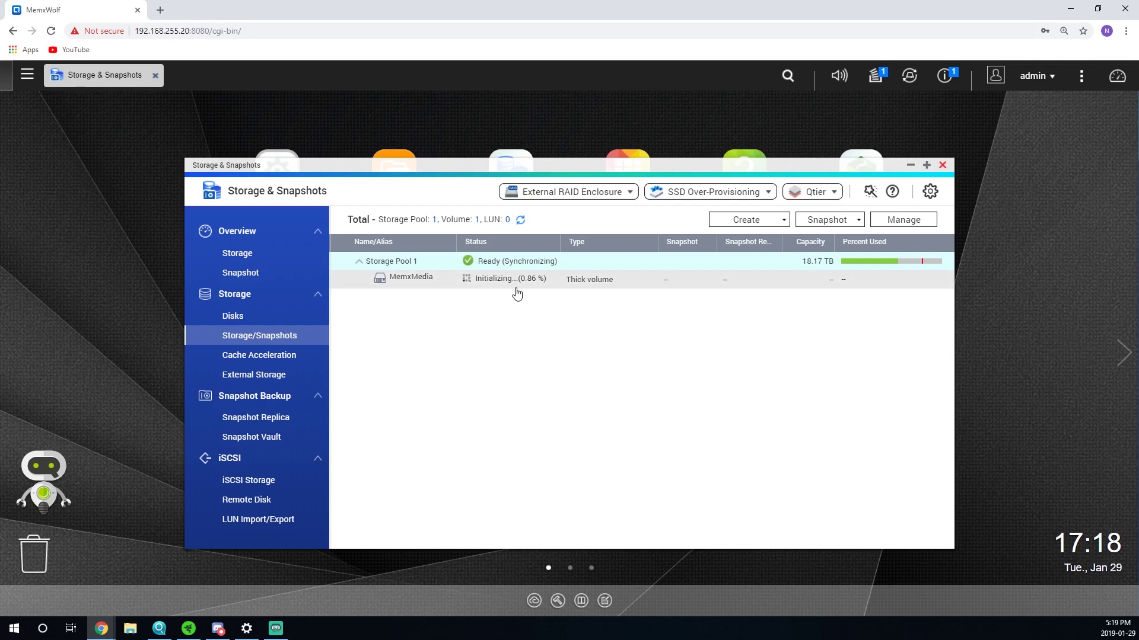
Step: Check the event notifications, then view RAID Group 1 details on the Disks page
left_click(945, 78)
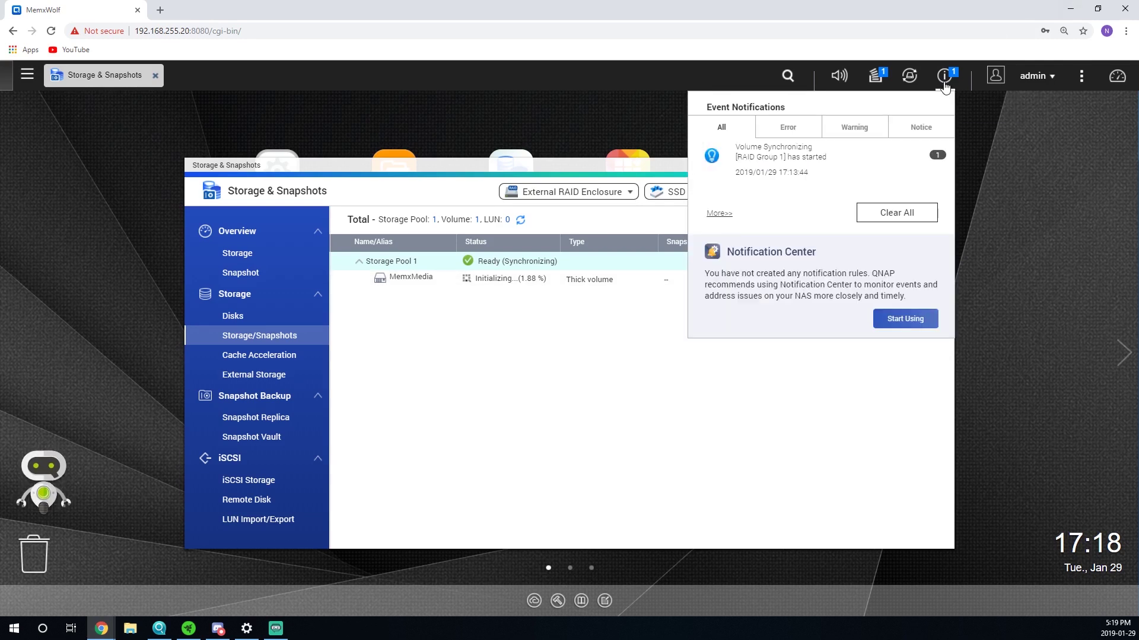
left_click(818, 371)
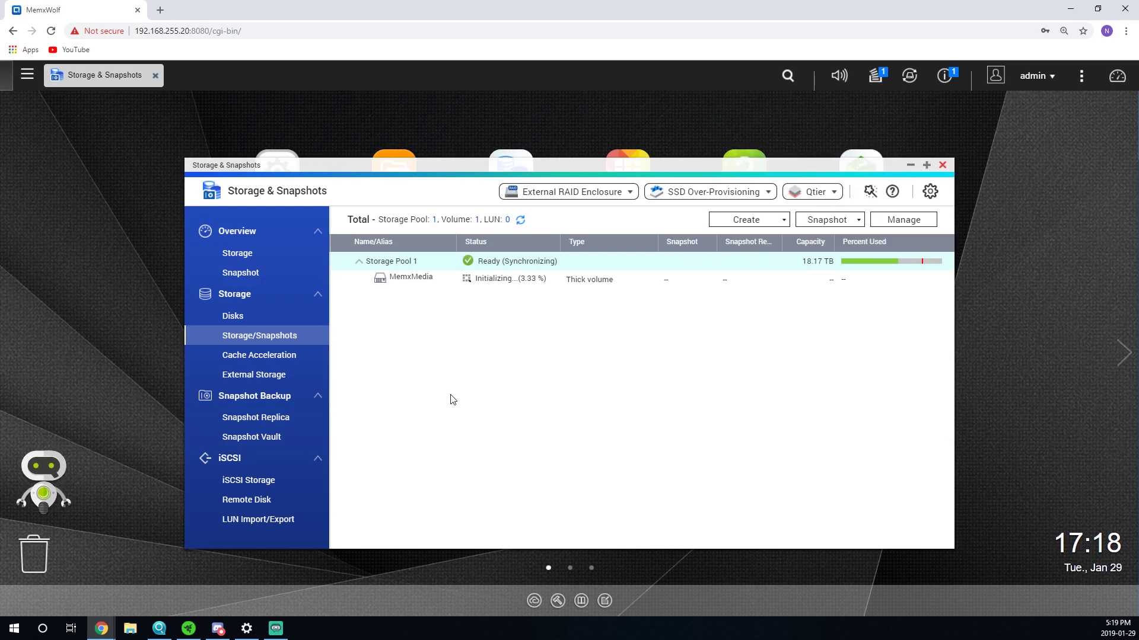
left_click(259, 317)
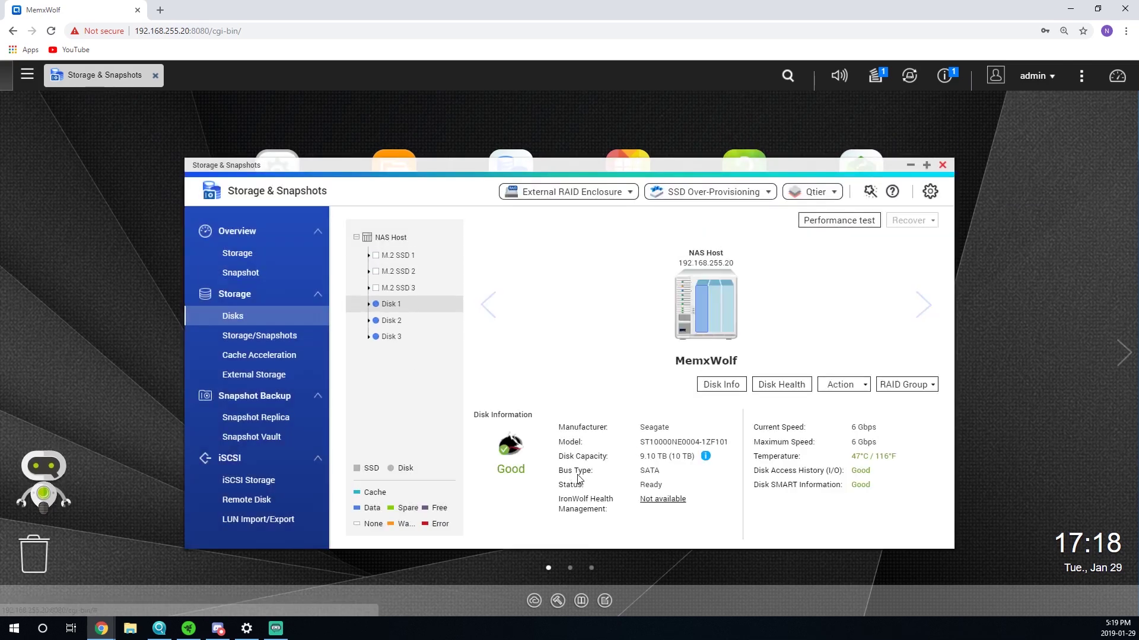
left_click(902, 386)
left_click(907, 414)
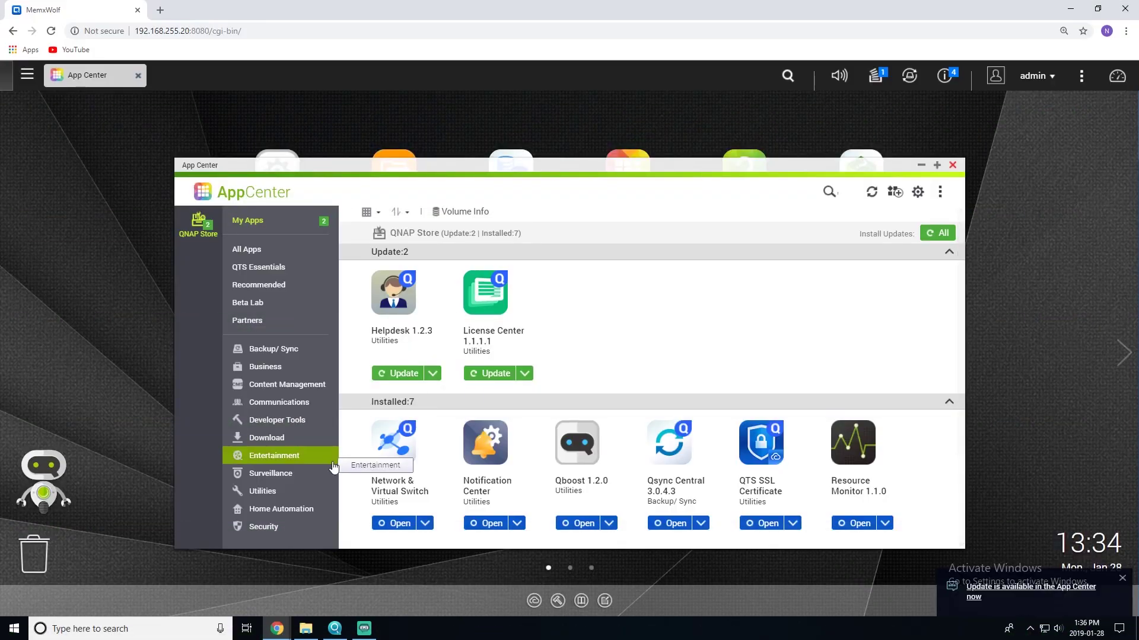
Step: Install Music Station, Photo Station and Video Station from the Entertainment category
left_click(277, 455)
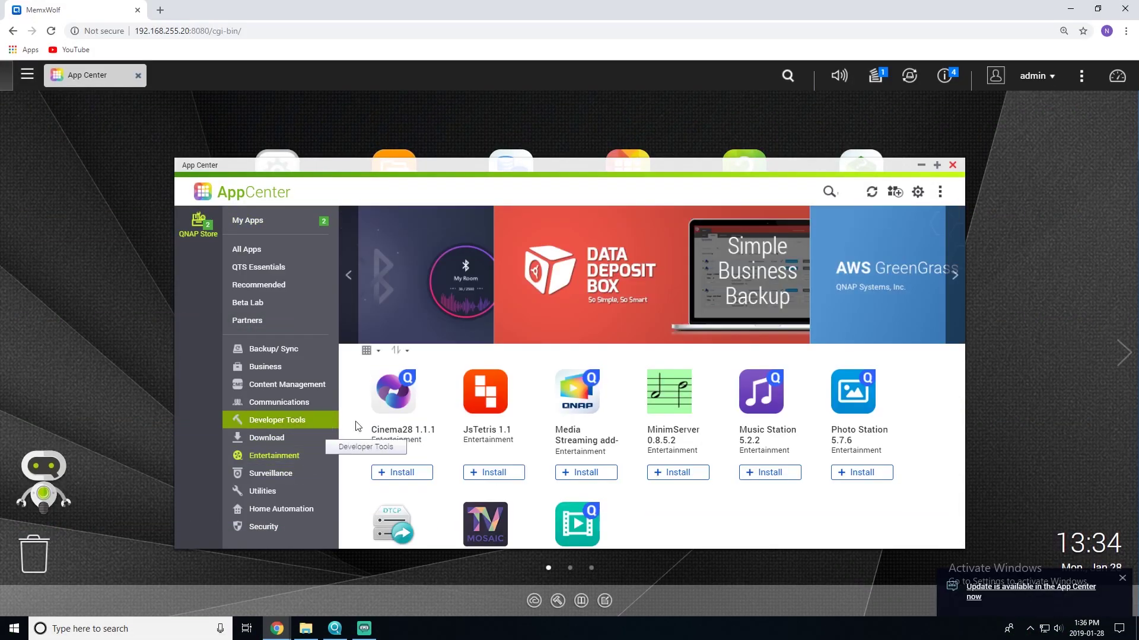
left_click(758, 473)
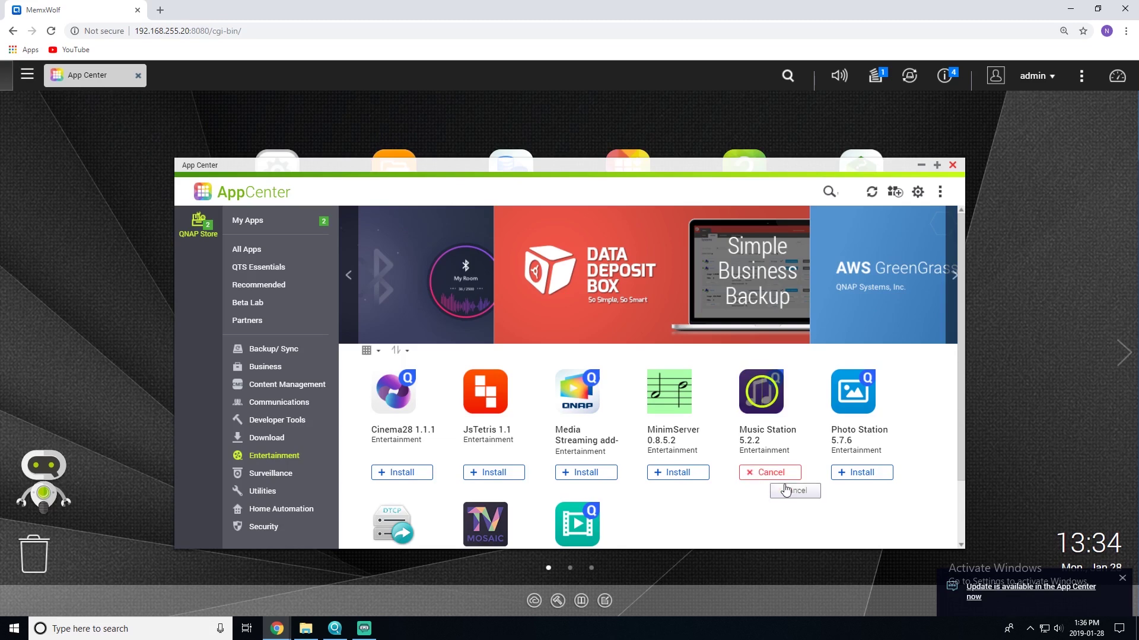
left_click(860, 472)
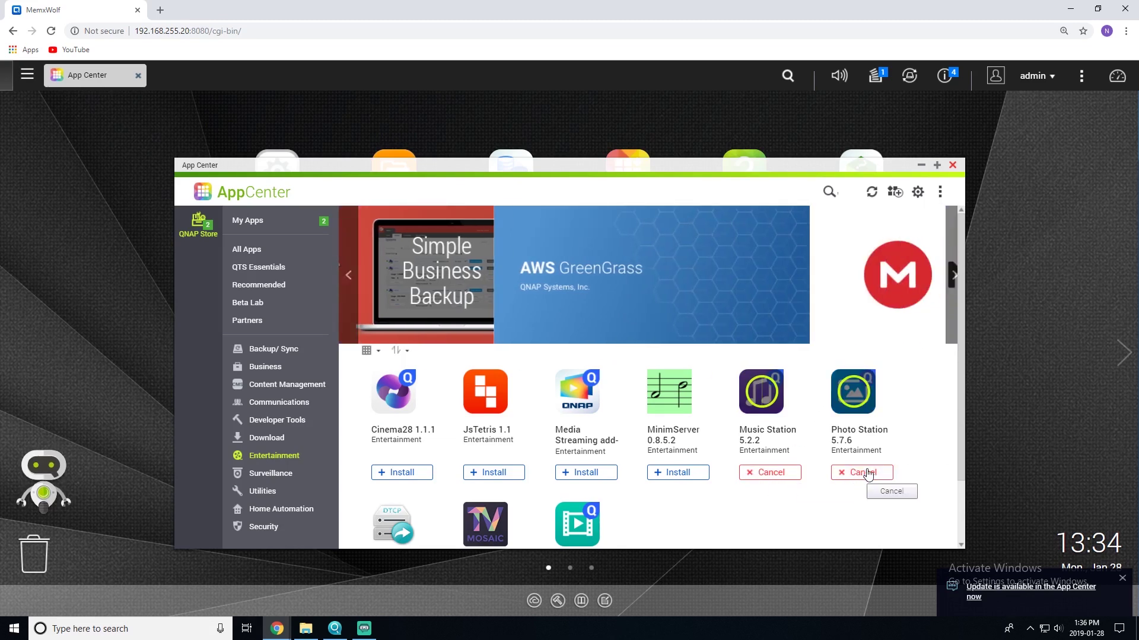
scroll(482, 406, "down", 2)
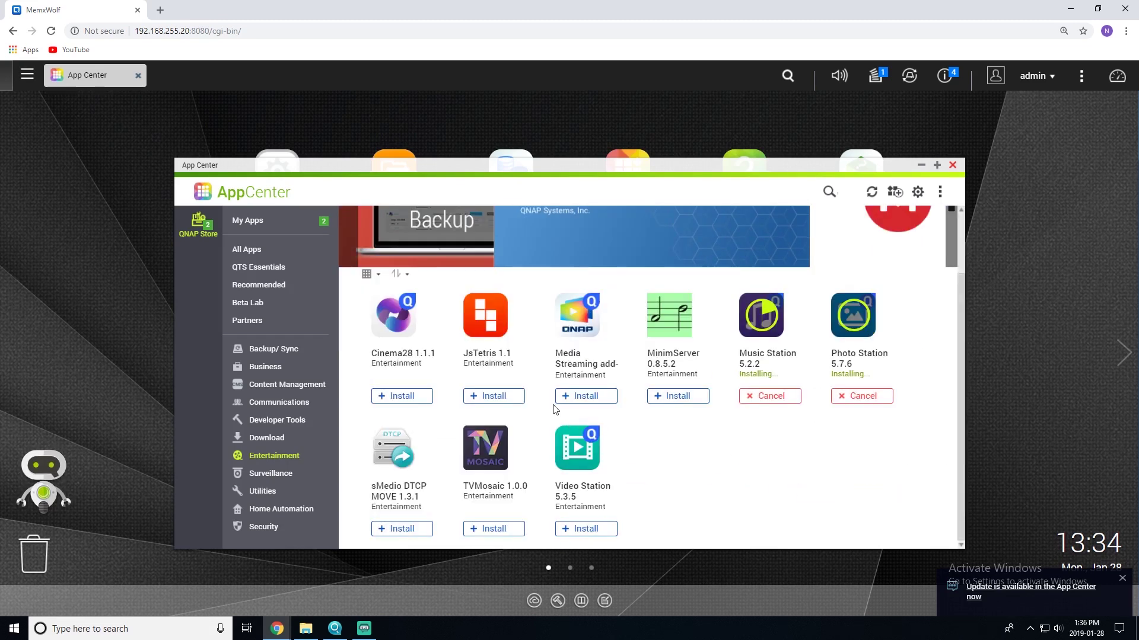
left_click(565, 530)
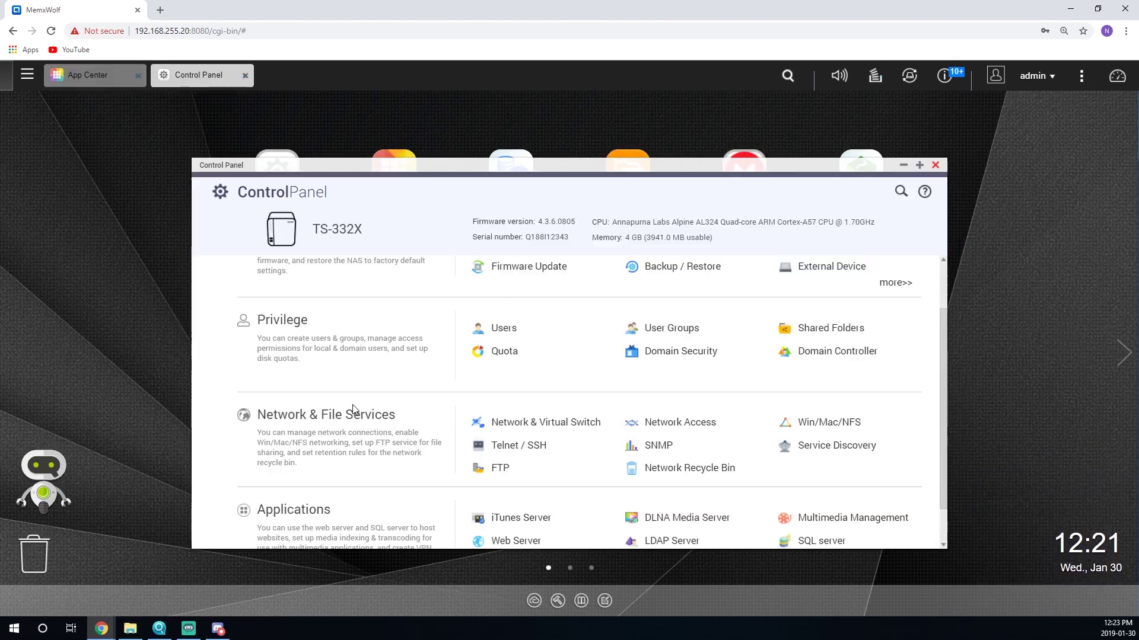
scroll(352, 404, "down", 1)
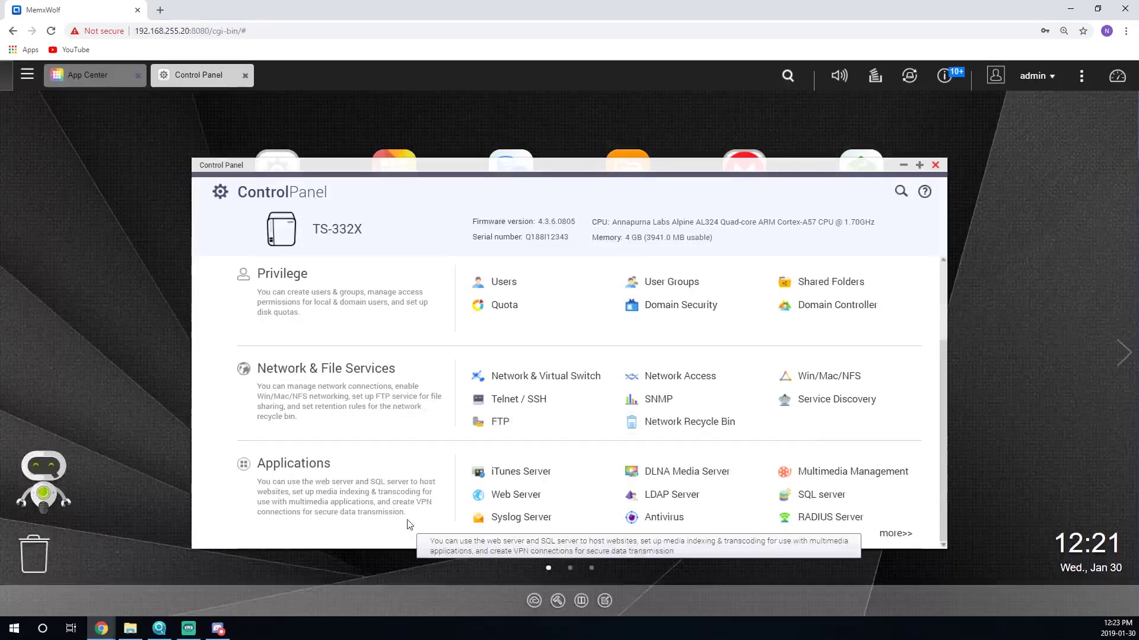
Step: Add Multimedia/ as a media folder in Multimedia Management and apply
left_click(831, 472)
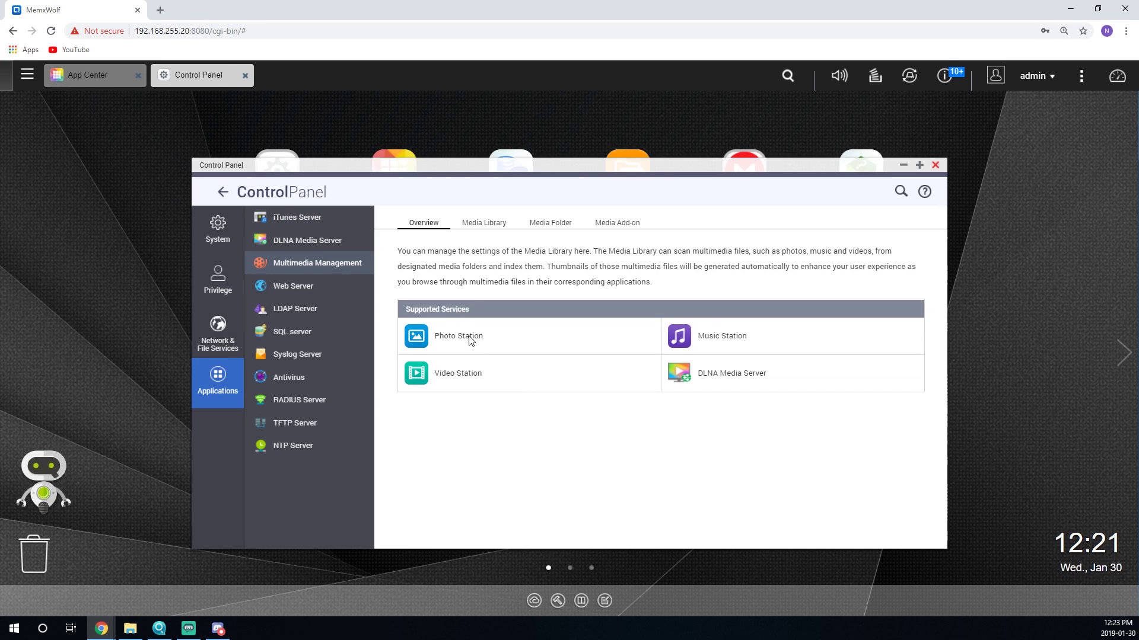
left_click(551, 223)
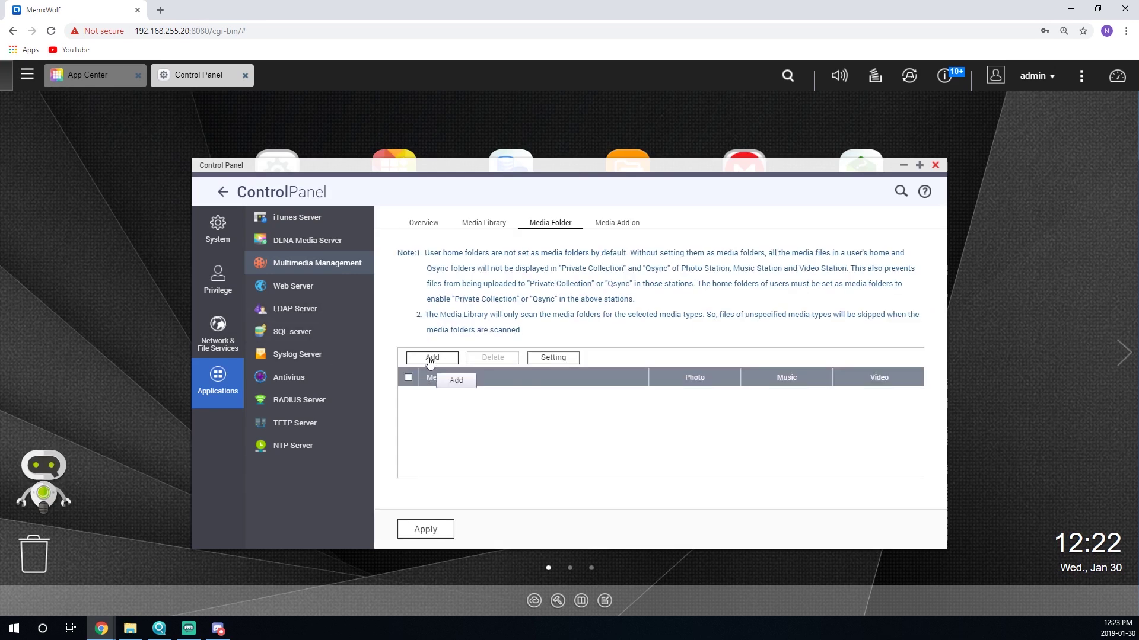
left_click(433, 358)
left_click(648, 490)
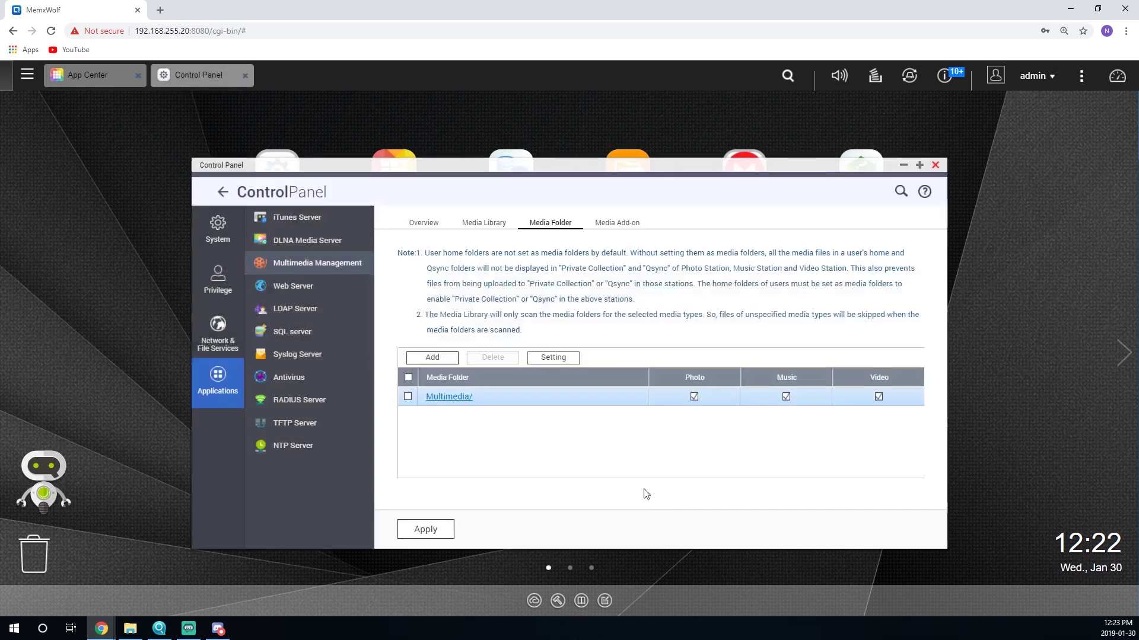
left_click(429, 532)
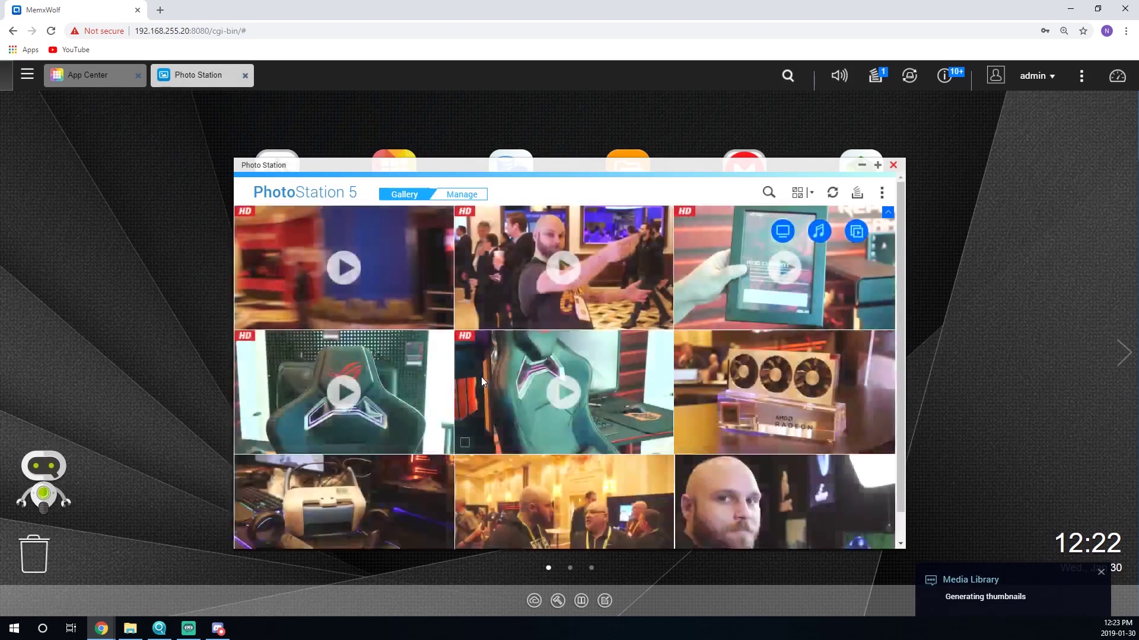
Step: Create a sharing link for a photo, then play Disco Italia 3 on the audio line out
scroll(482, 348, "down", 1)
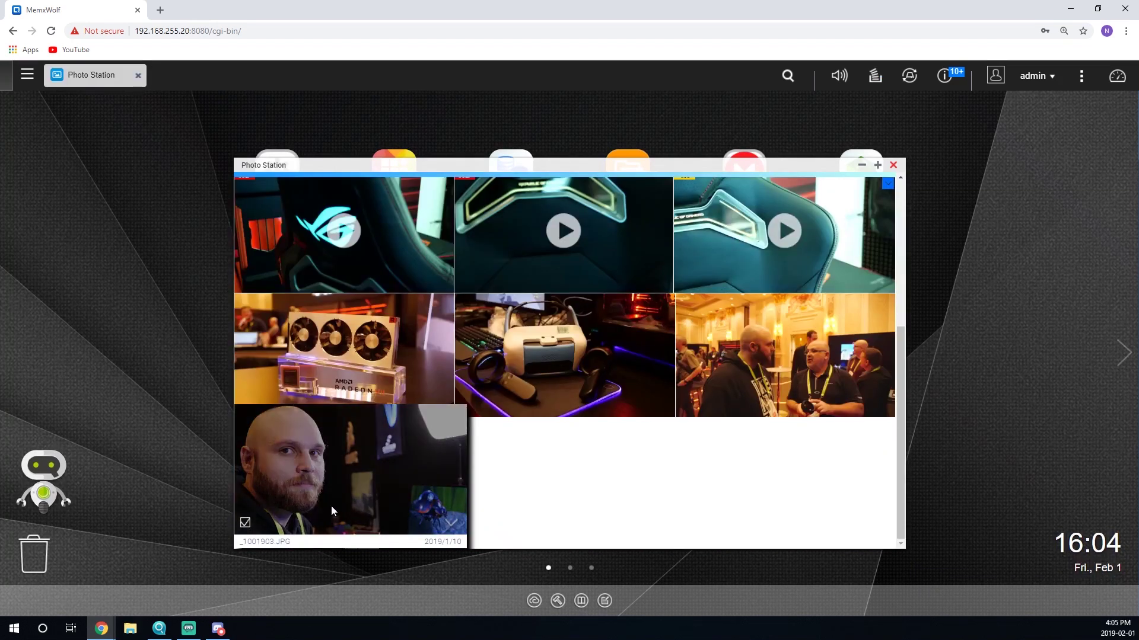
right_click(375, 473)
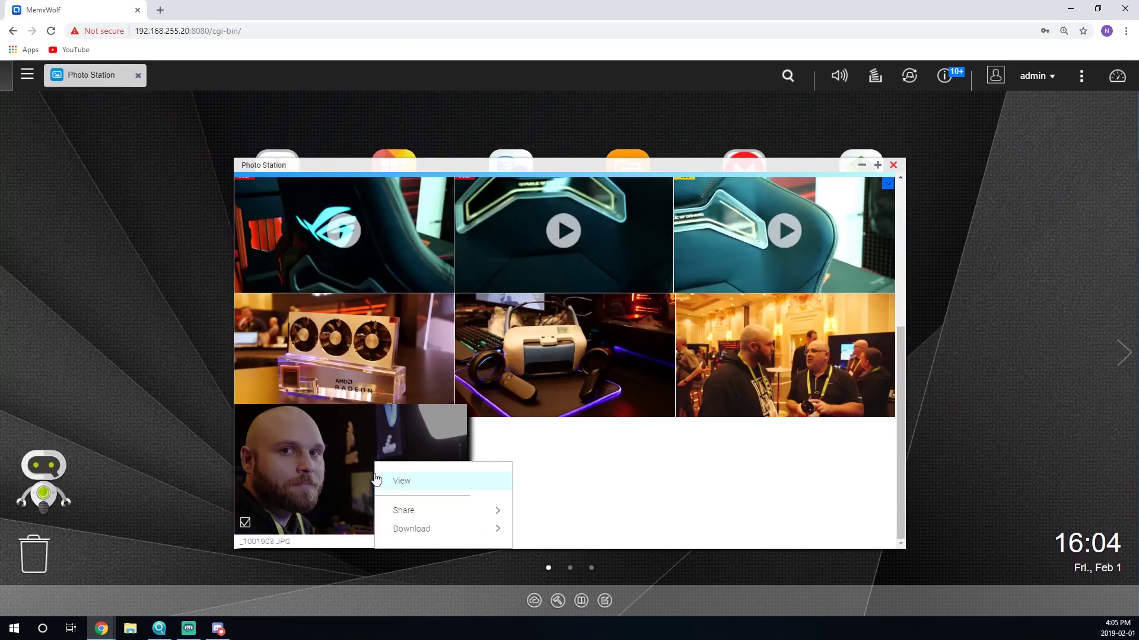
mouse_move(442, 513)
left_click(568, 530)
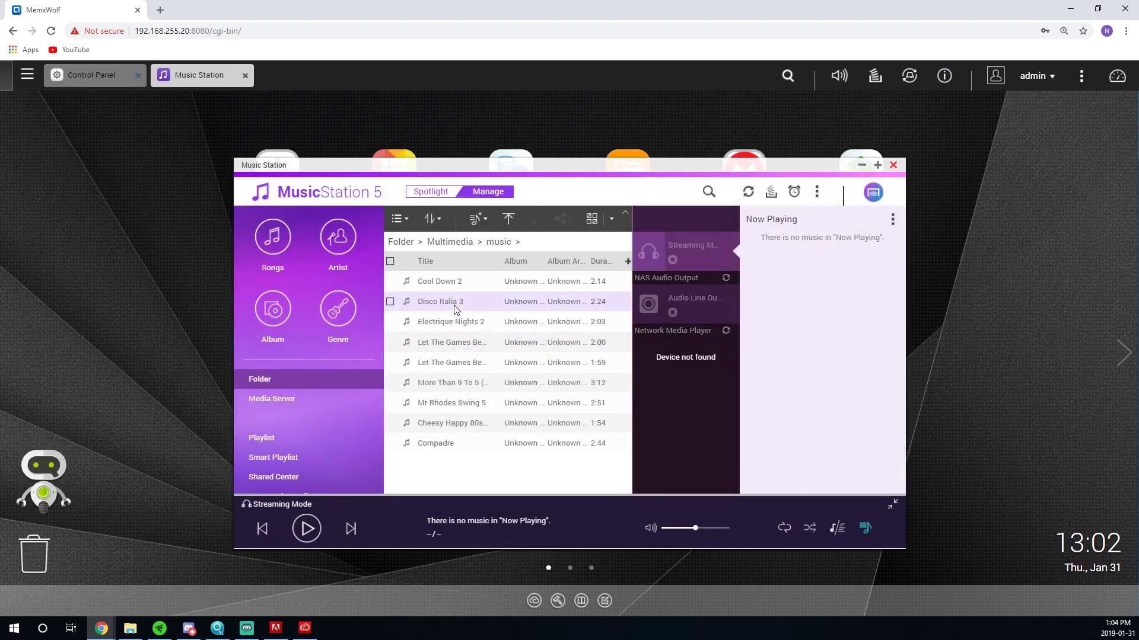
double_click(446, 302)
left_click(685, 303)
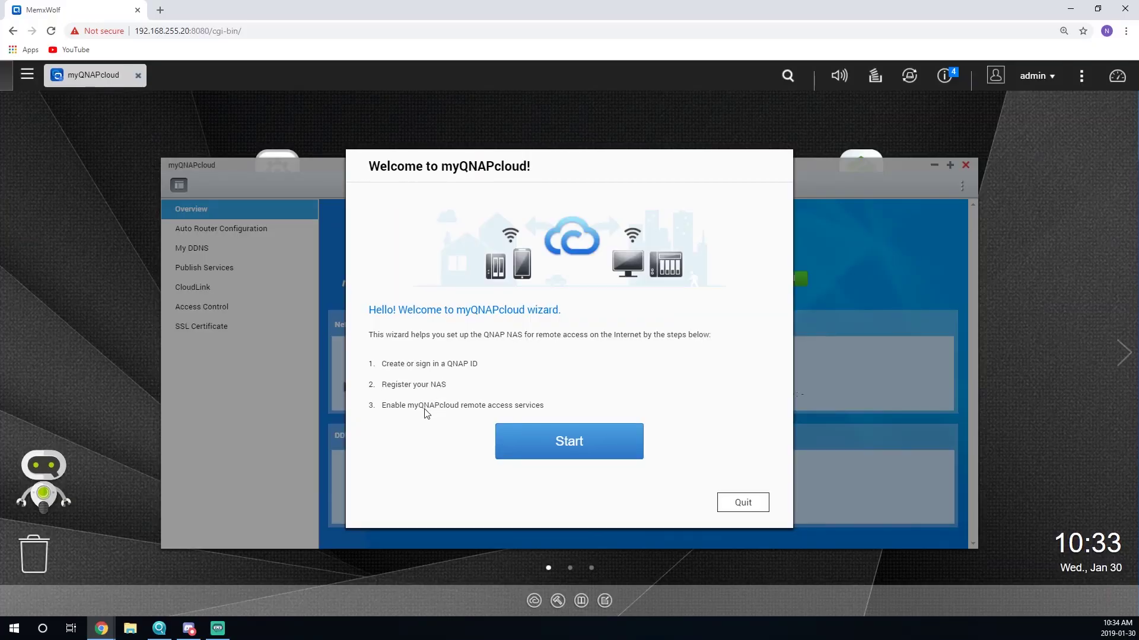
Step: Launch the myQNAPcloud wizard and follow the Create QNAP ID sign-up link
left_click(557, 453)
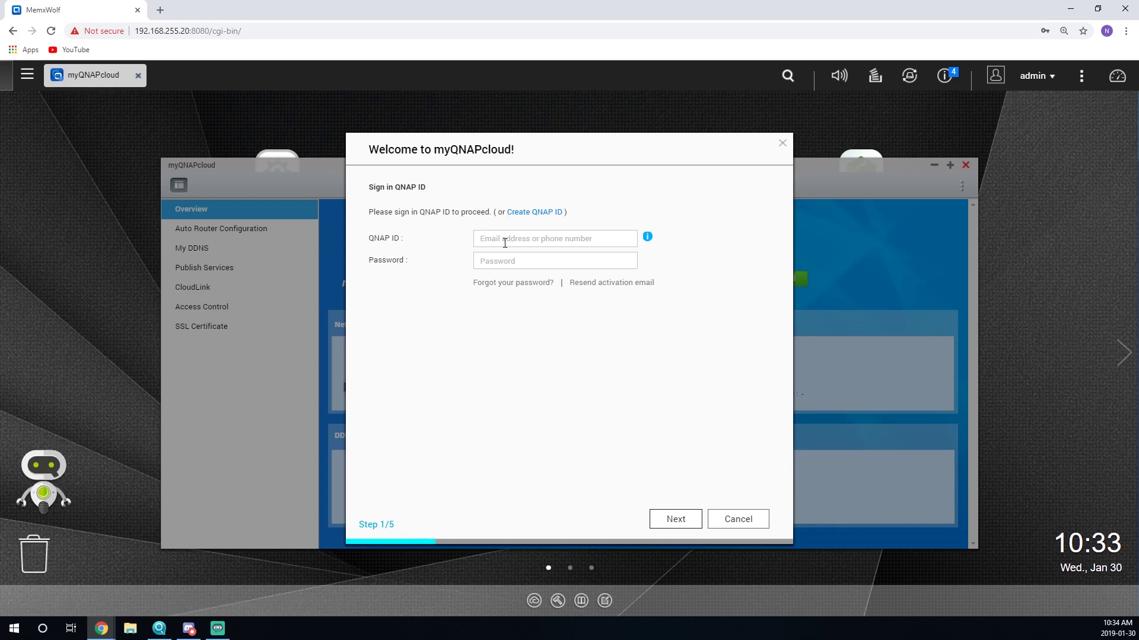
left_click(533, 212)
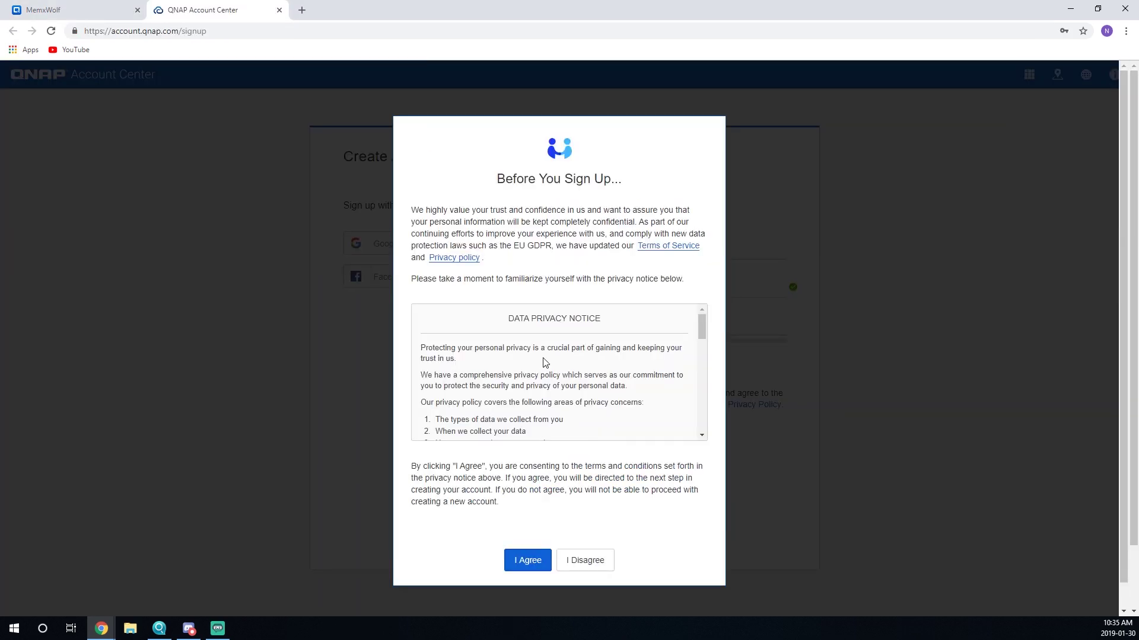
scroll(544, 363, "down", 10)
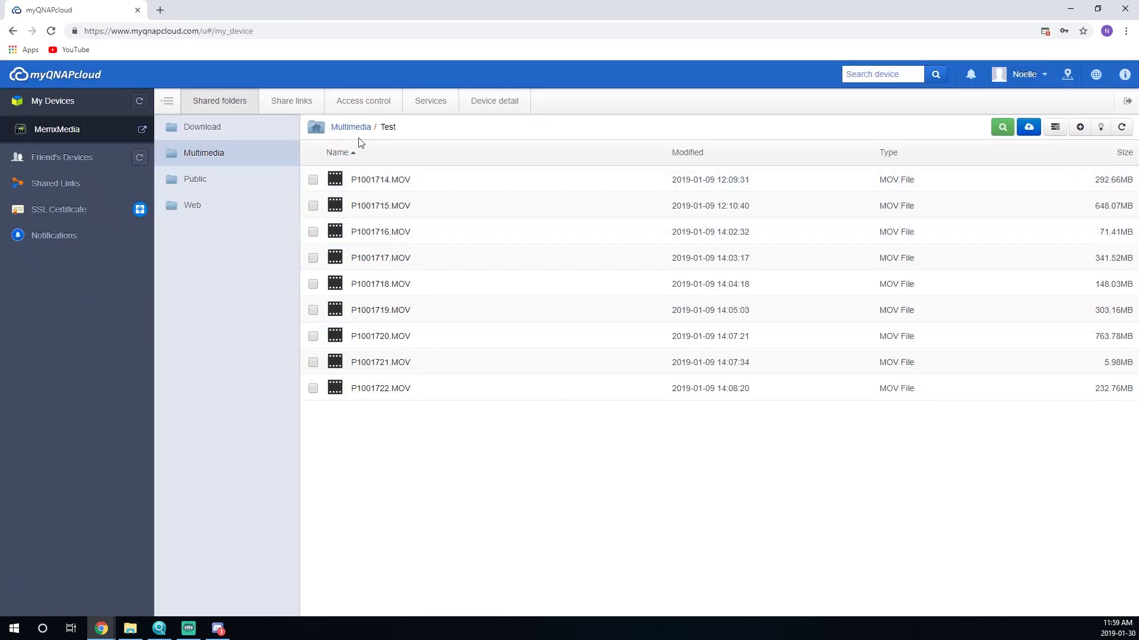
Step: Go back up to the Multimedia share and open its Photo Test folder
left_click(348, 129)
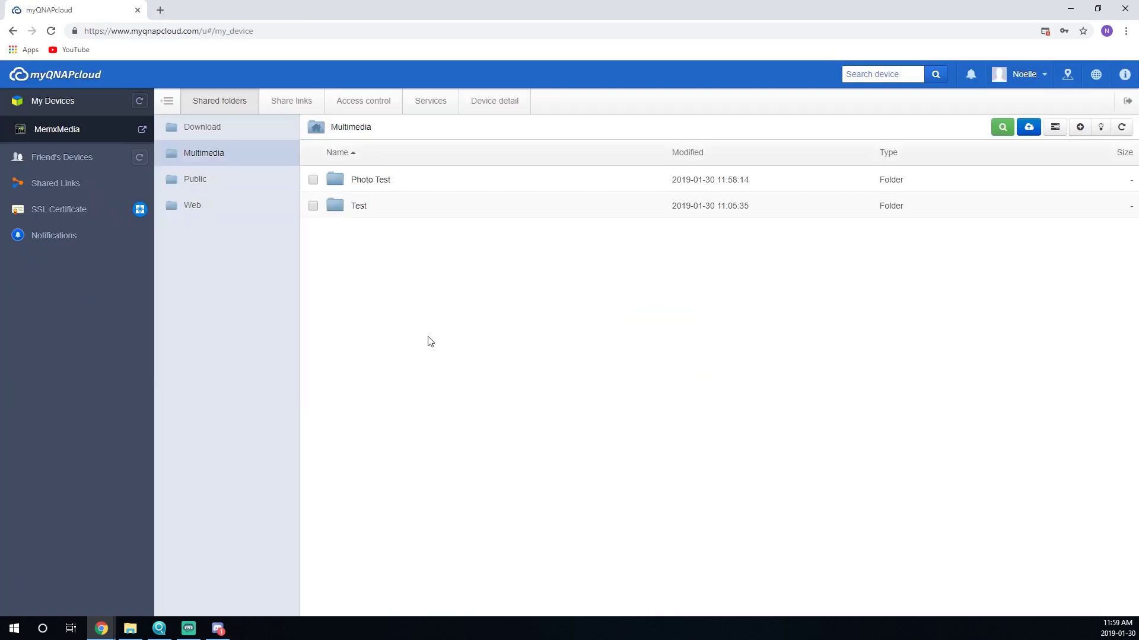
left_click(368, 181)
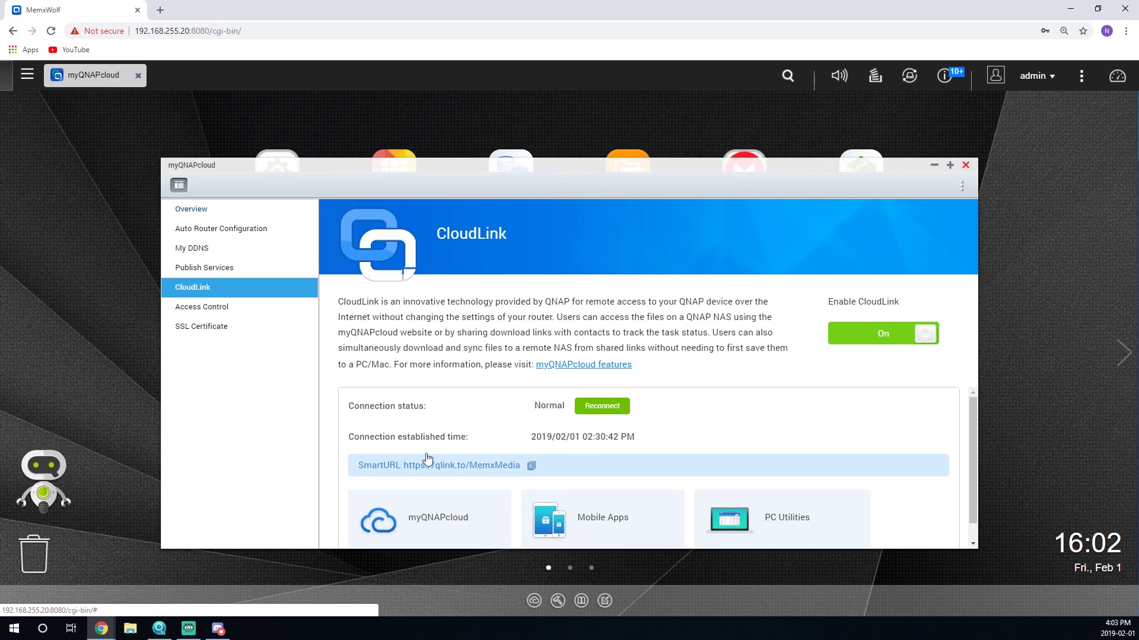
Step: View My DDNS, then open Access Control and start entering a member to invite
left_click(233, 248)
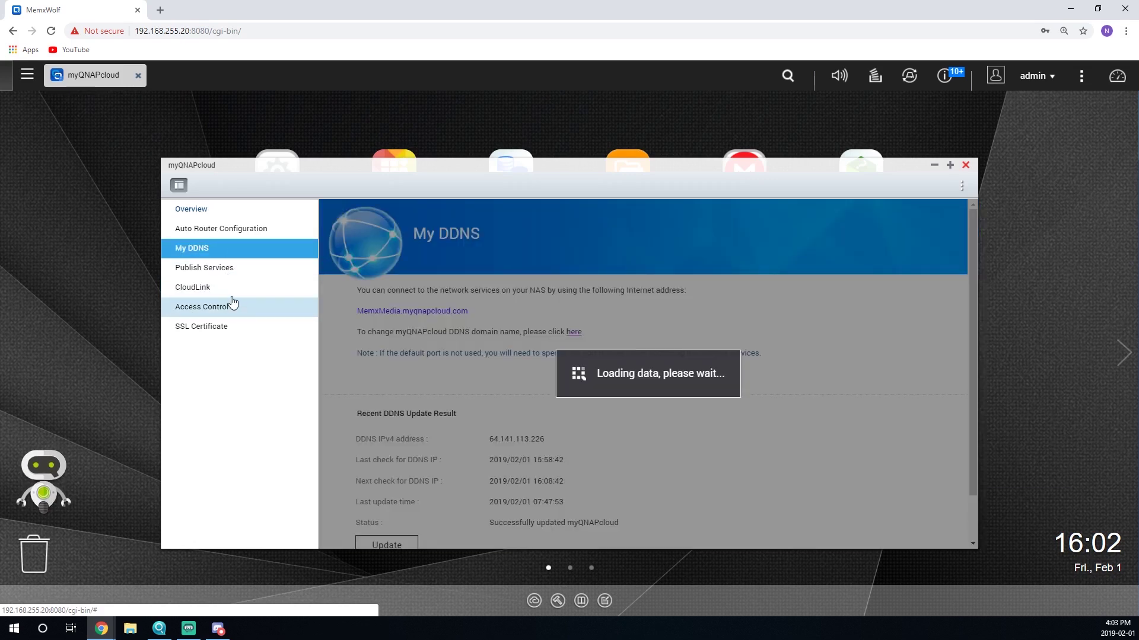
left_click(233, 303)
left_click(457, 386)
type("AD")
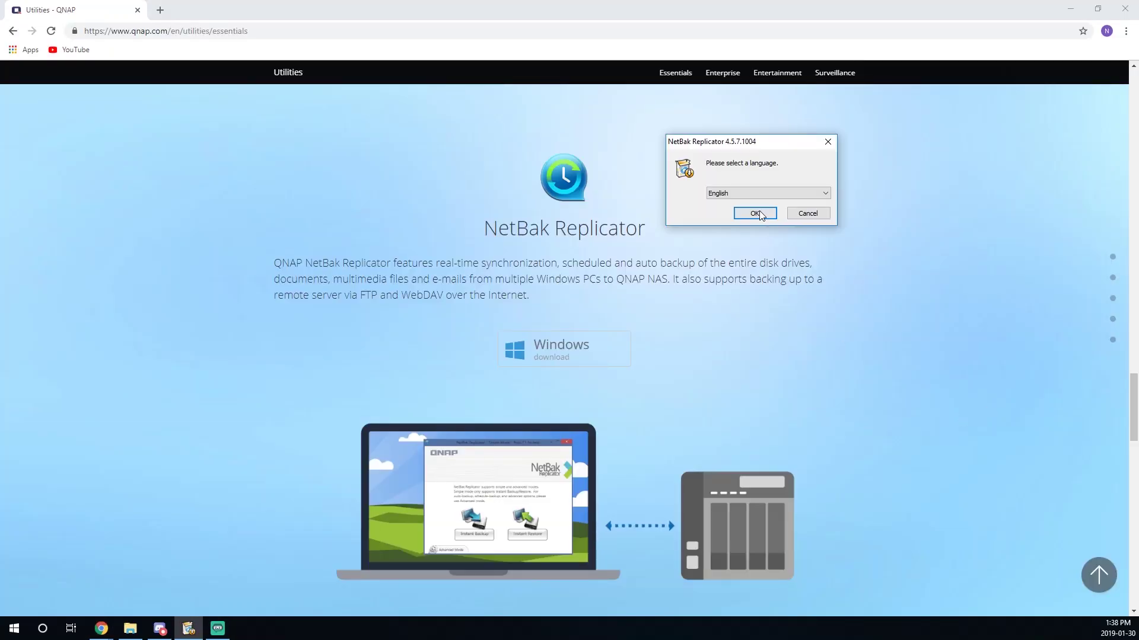
Step: Install NetBak Replicator in English and start an instant backup to \\MemxWolf\StudioPCbackup
left_click(608, 394)
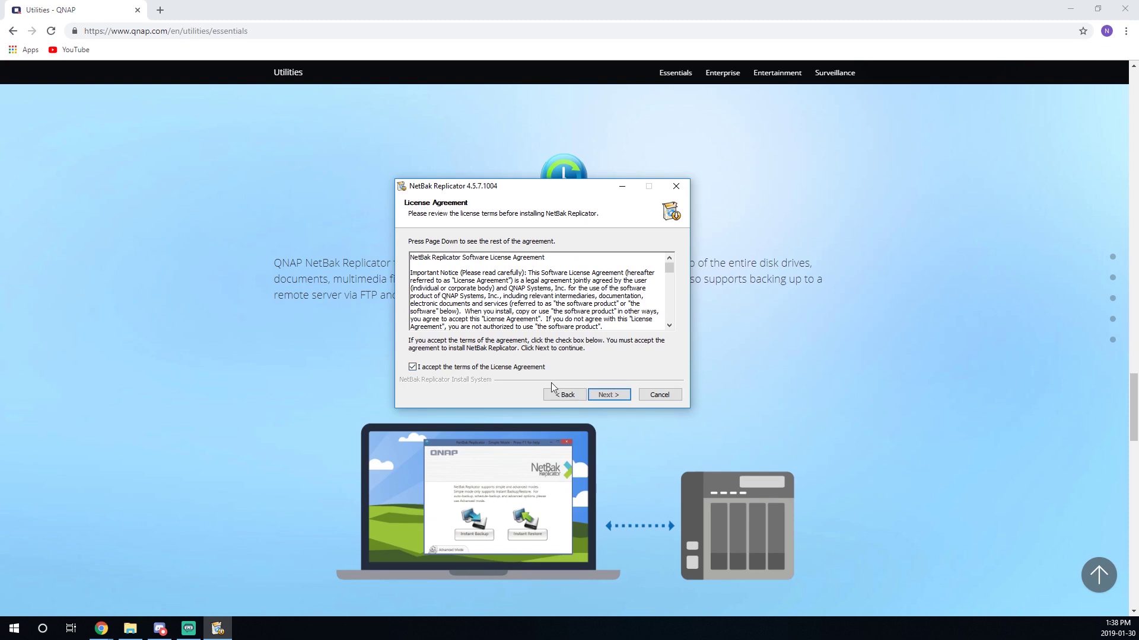
left_click(608, 394)
mouse_move(549, 359)
left_mouse_down()
mouse_move(617, 359)
mouse_move(549, 360)
left_mouse_up()
left_click(608, 395)
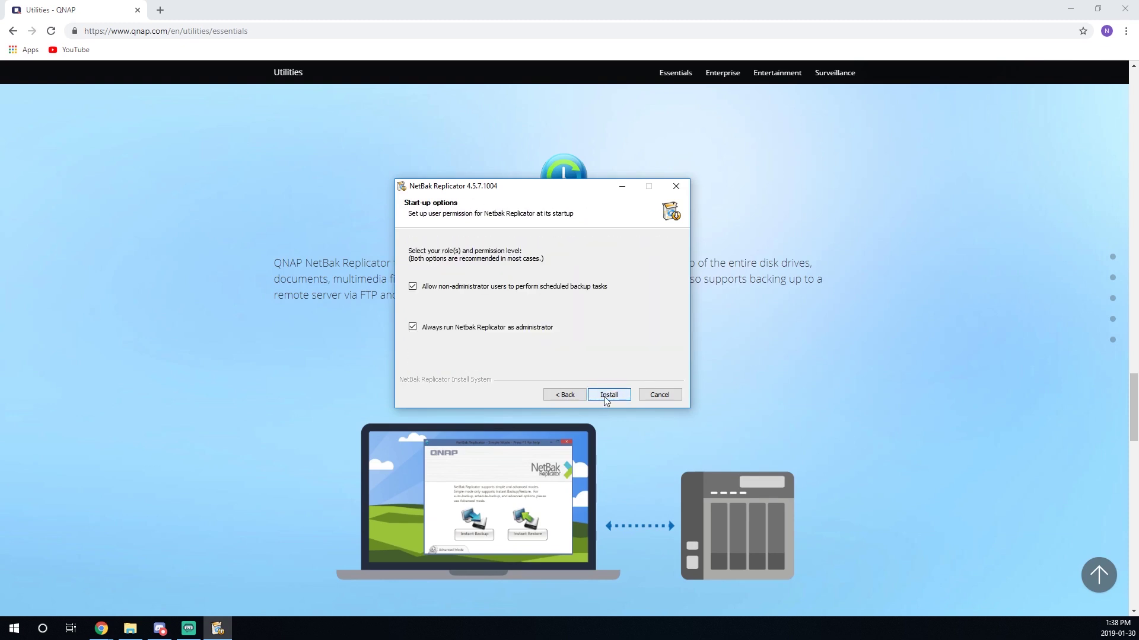
left_click(608, 394)
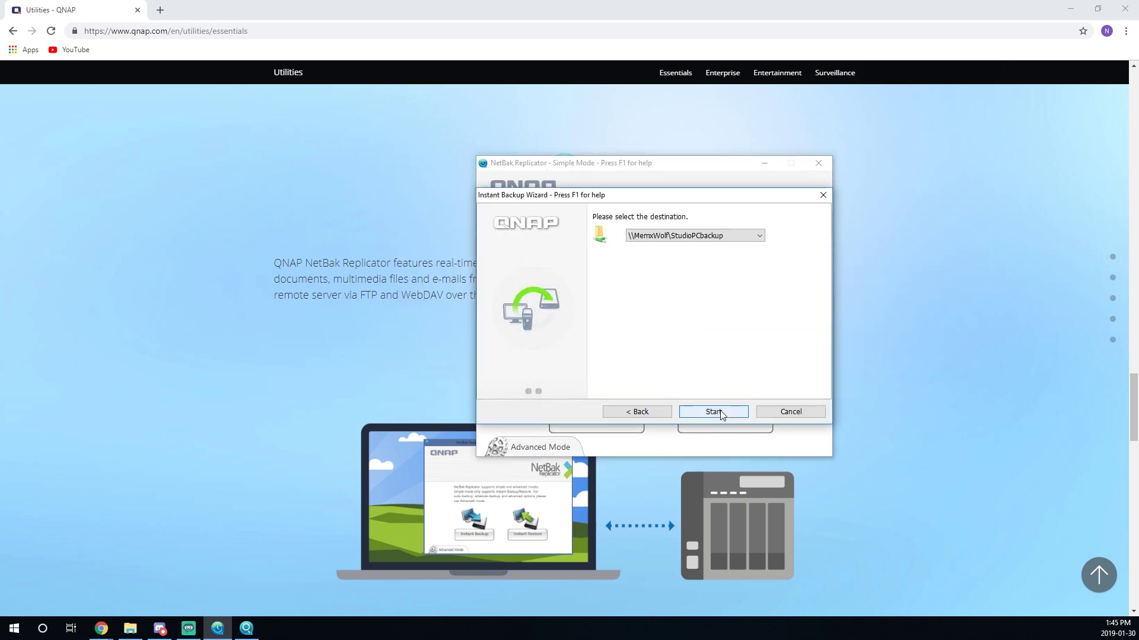
left_click(720, 413)
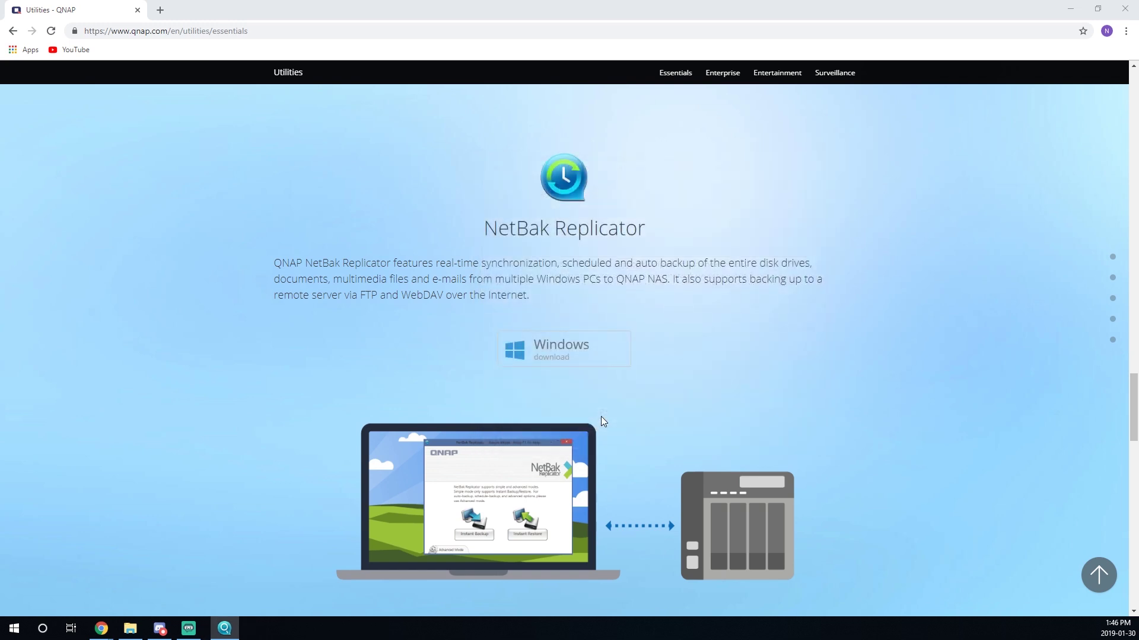
Step: Open File Station on the NAS and confirm the PC backup landed in StudioPCbackup
mouse_move(101, 628)
left_click(63, 572)
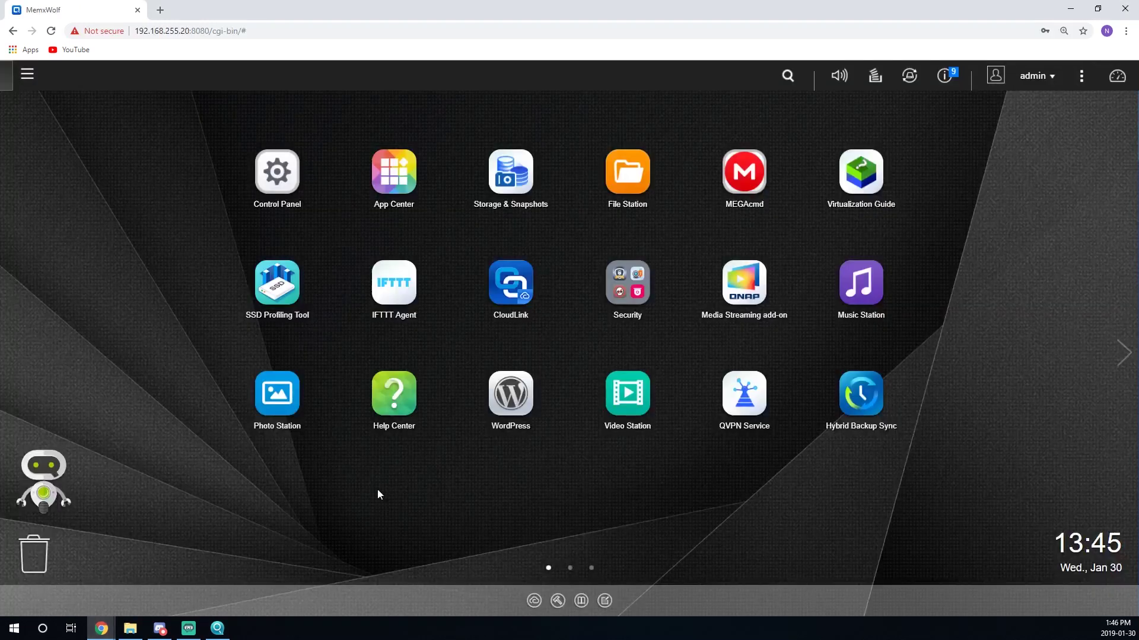
left_click(602, 209)
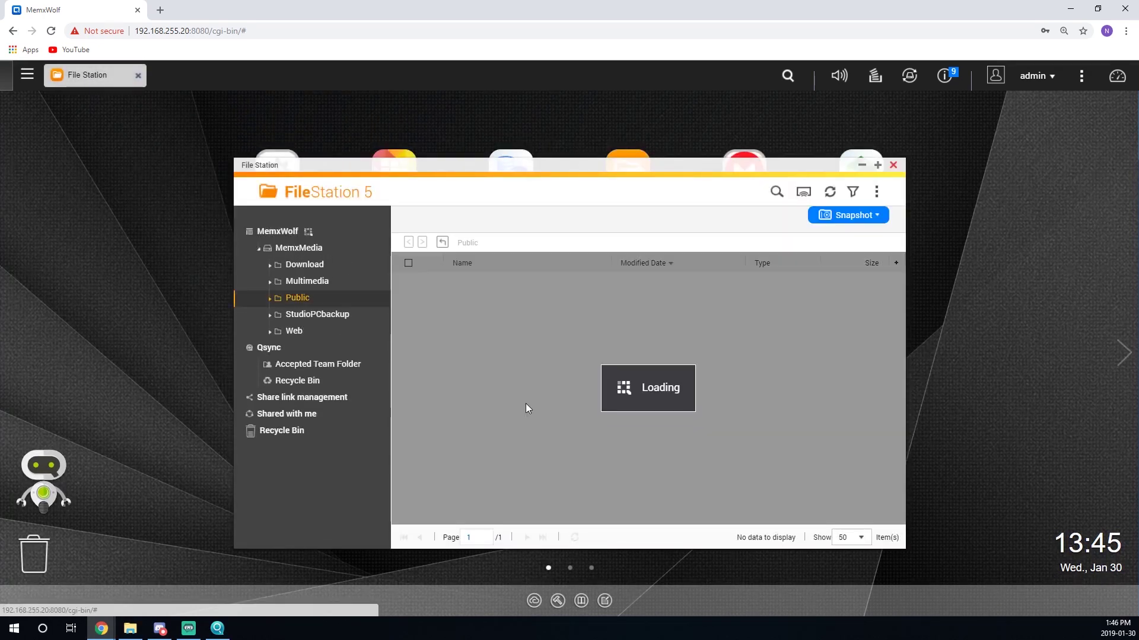
left_click(316, 314)
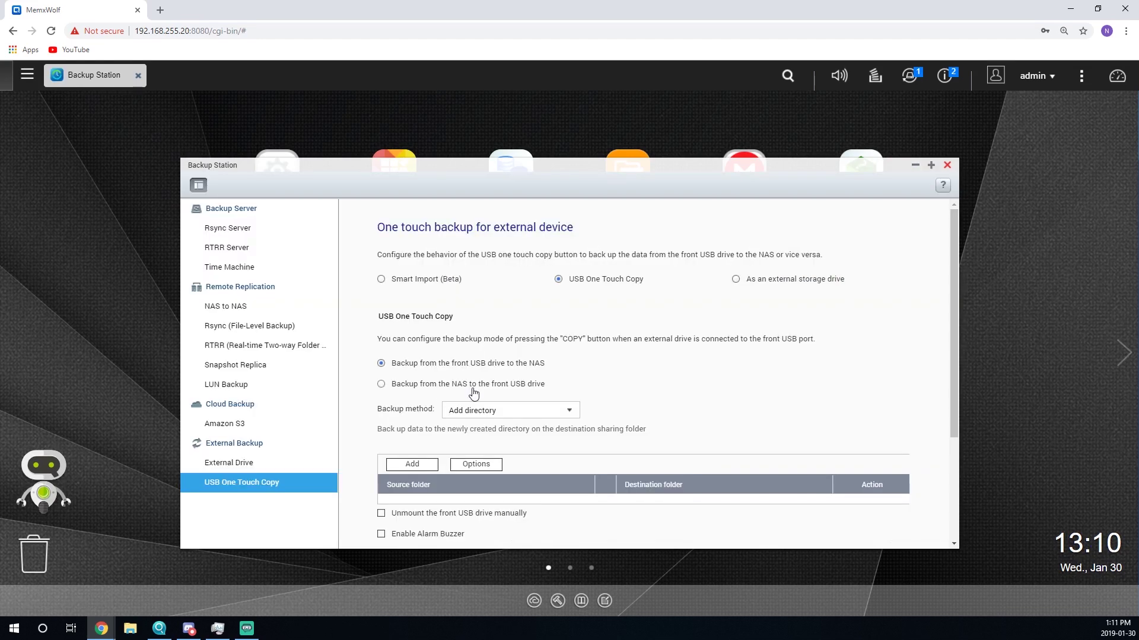
Step: Set USB One Touch Copy to Add directory, copying the front USB drive into Public
left_click(508, 409)
left_click(504, 450)
left_click(500, 408)
left_click(506, 437)
scroll(508, 414, "down", 1)
left_click(418, 406)
left_click(641, 446)
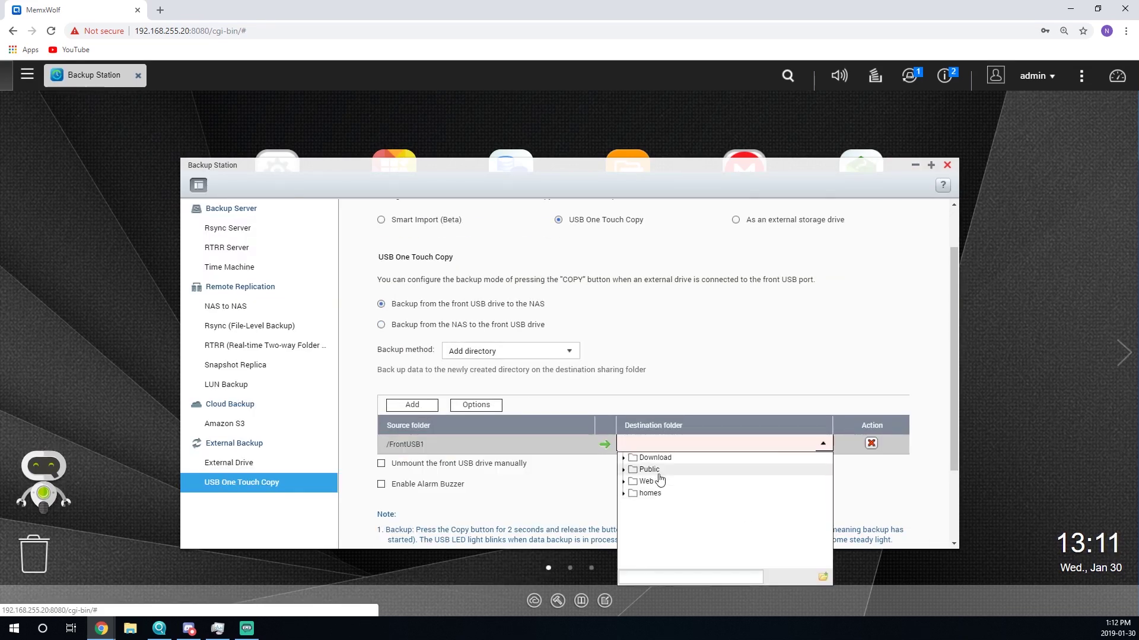
left_click(649, 470)
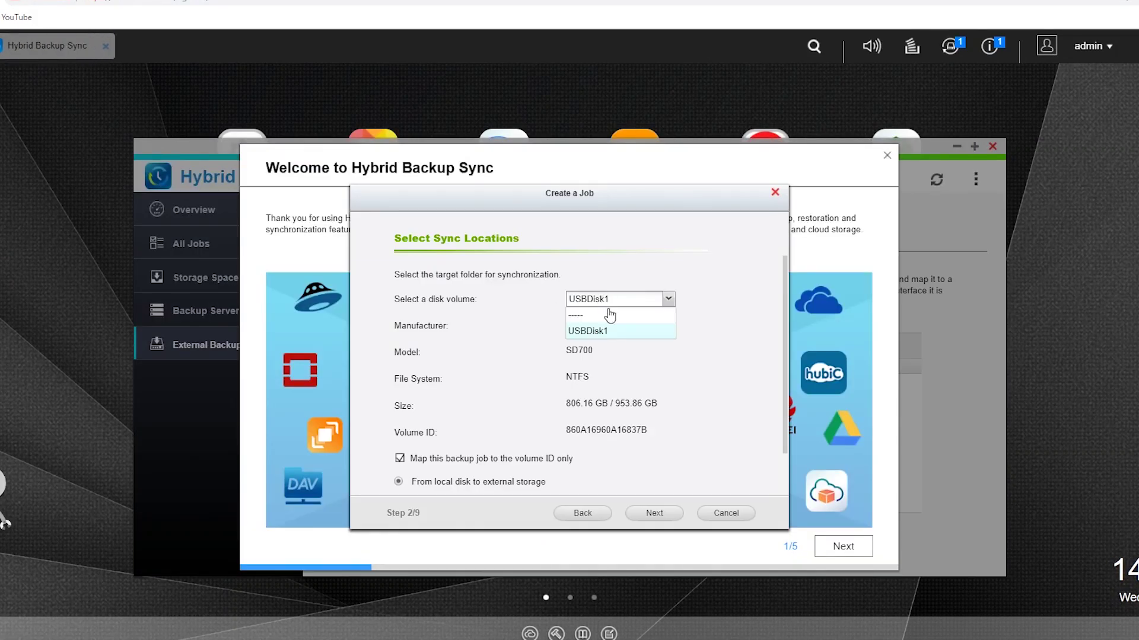
Step: Keep USBDisk1 as the backup job's volume and continue to the folder pairs
left_click(620, 315)
left_click(655, 514)
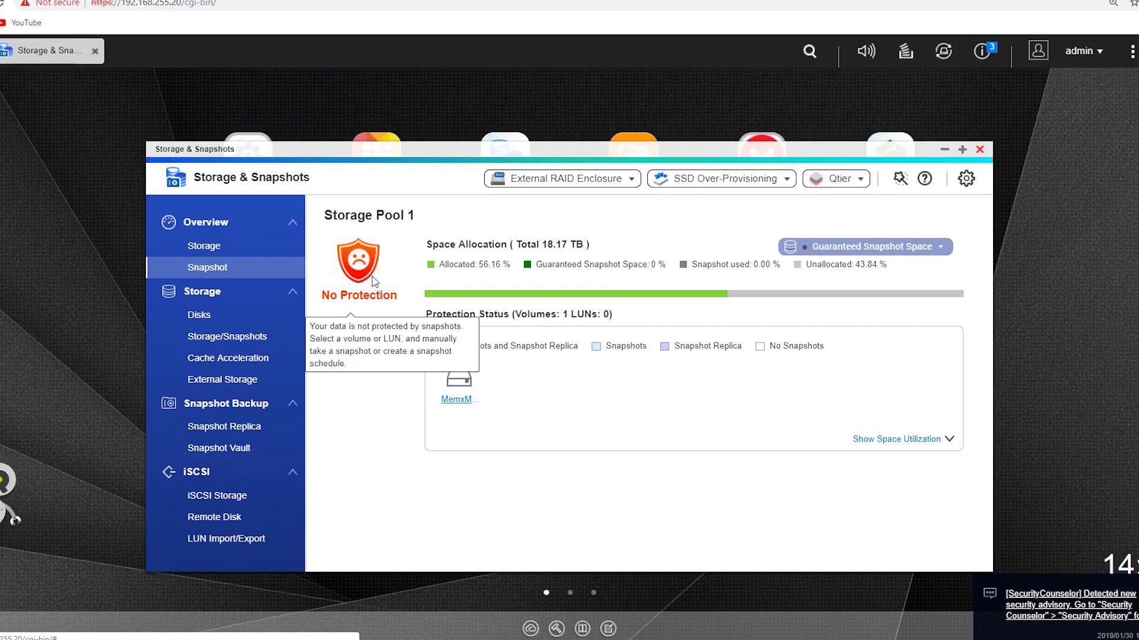
Step: Delete Photo Test from MemxMedia, revert to testsnapshotV1, and reopen File Station to check
left_click(461, 401)
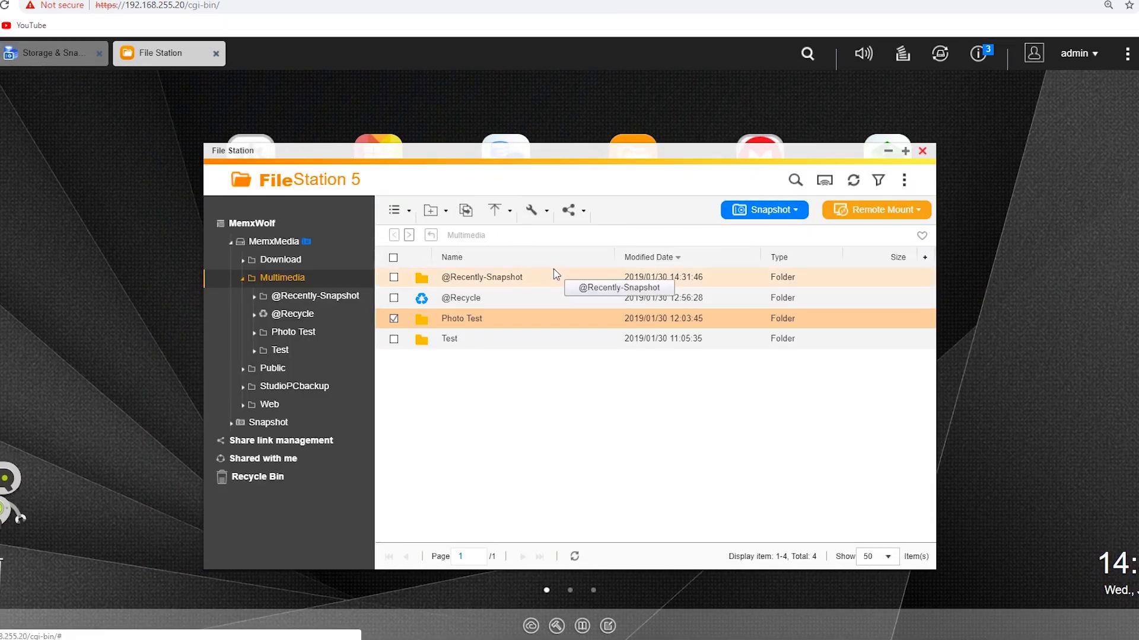
key("Delete")
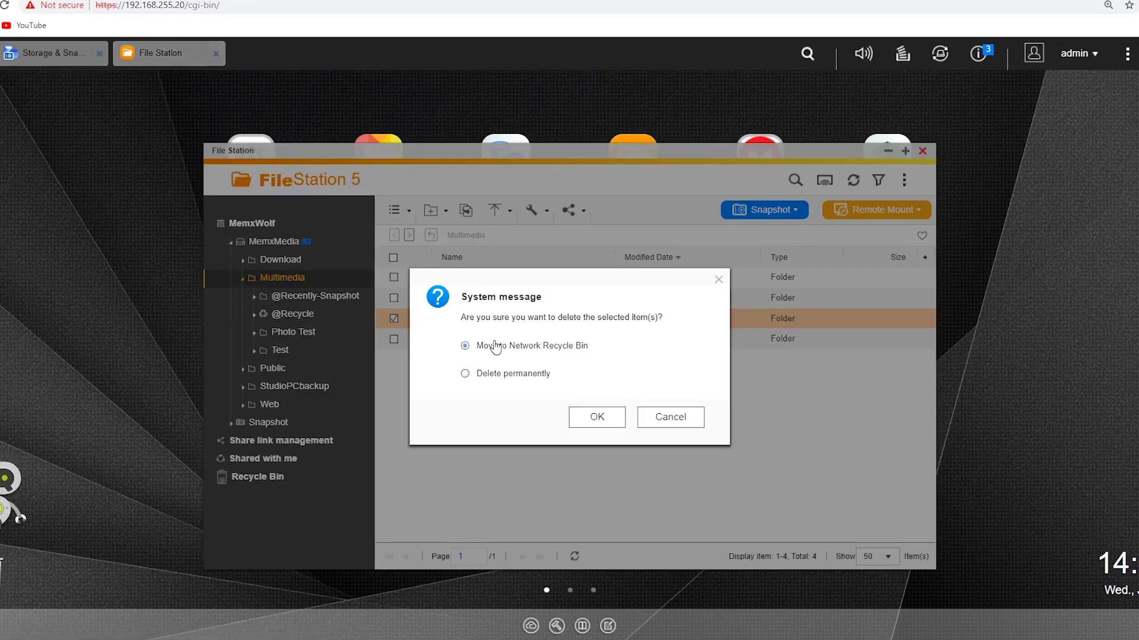
left_click(597, 421)
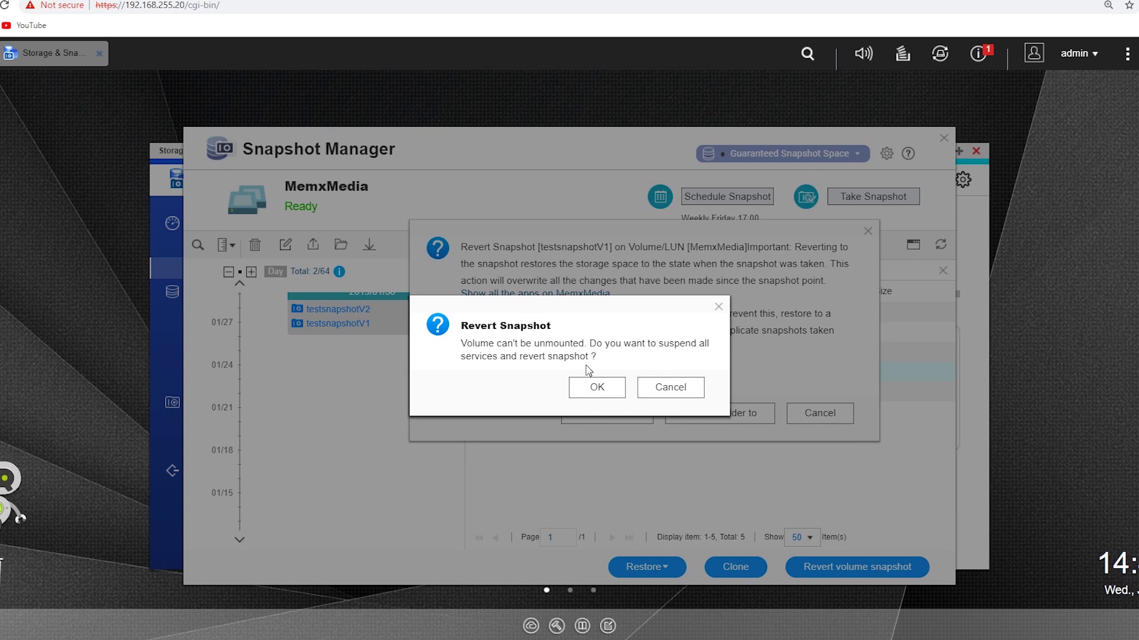
left_click(588, 393)
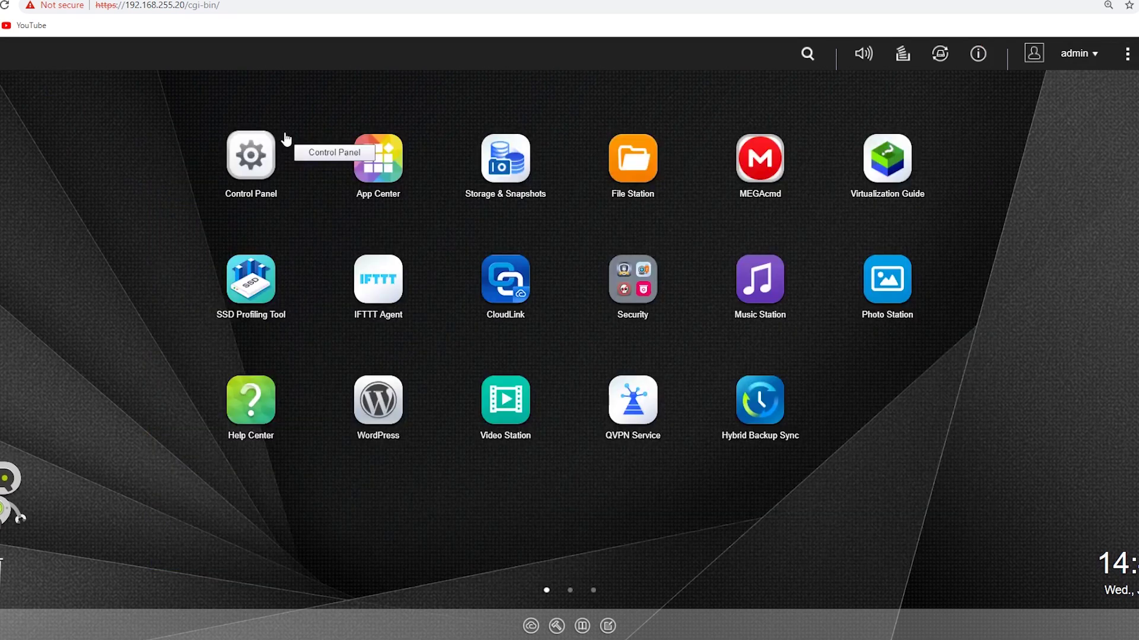
left_click(629, 178)
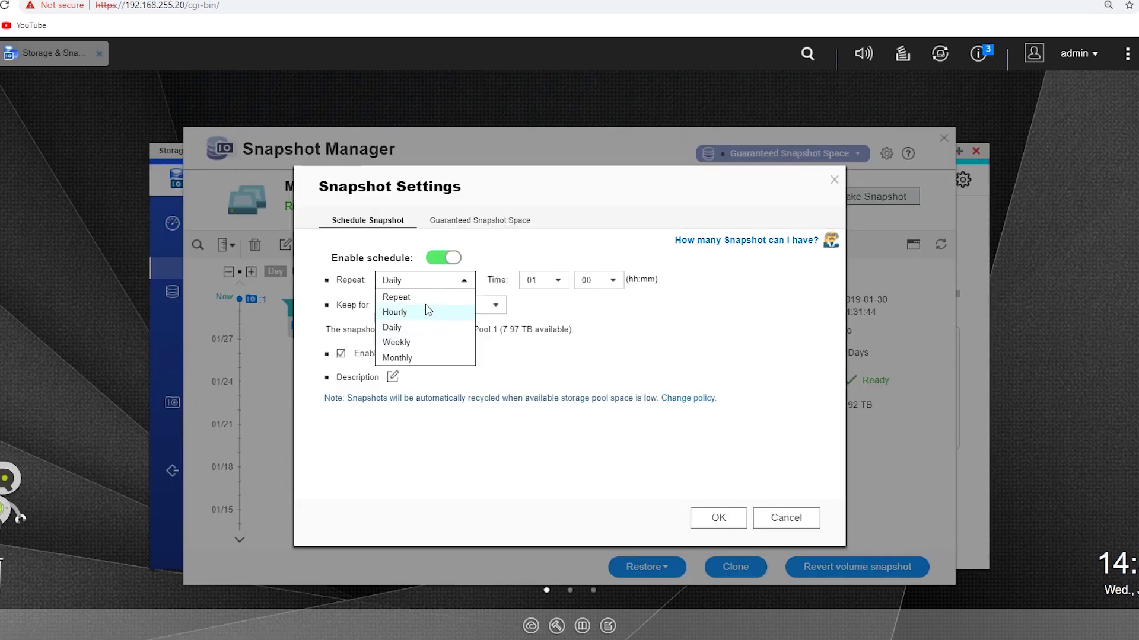
Step: Schedule MemxMedia snapshots weekly on Fridays at 17:00, kept for 7 days
left_click(396, 343)
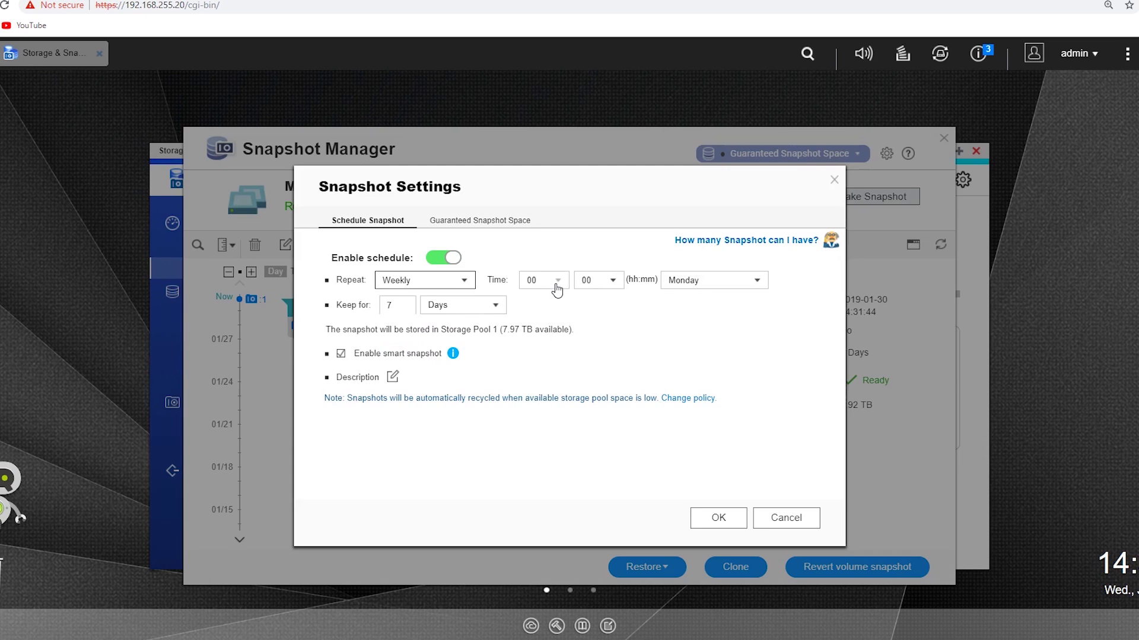
left_click(557, 284)
scroll(546, 415, "down", 3)
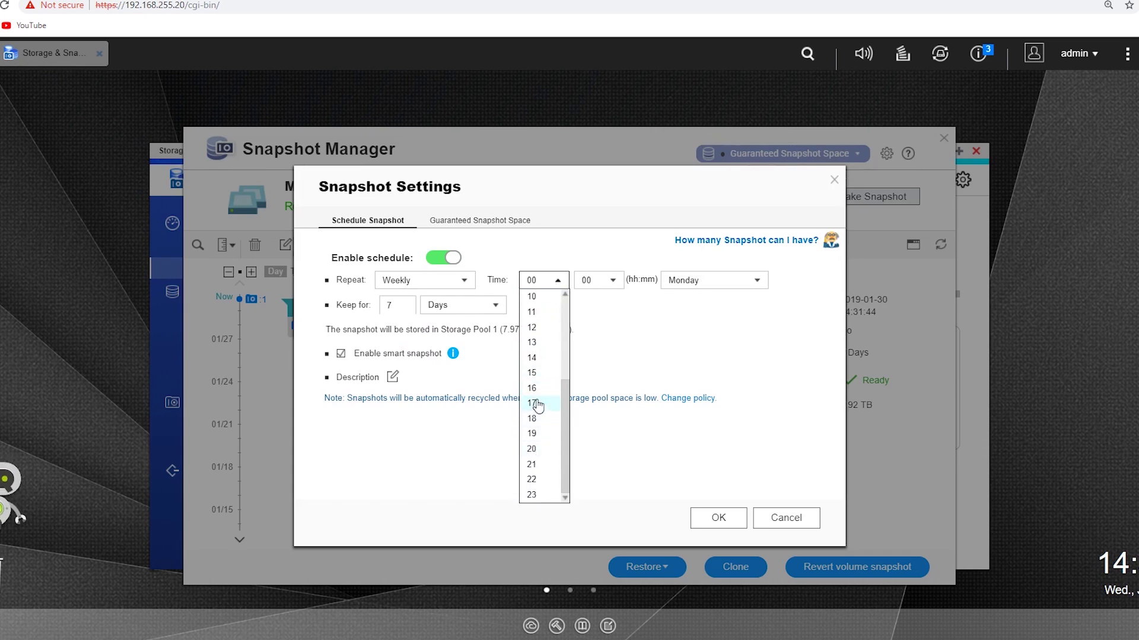
left_click(537, 404)
left_click(680, 289)
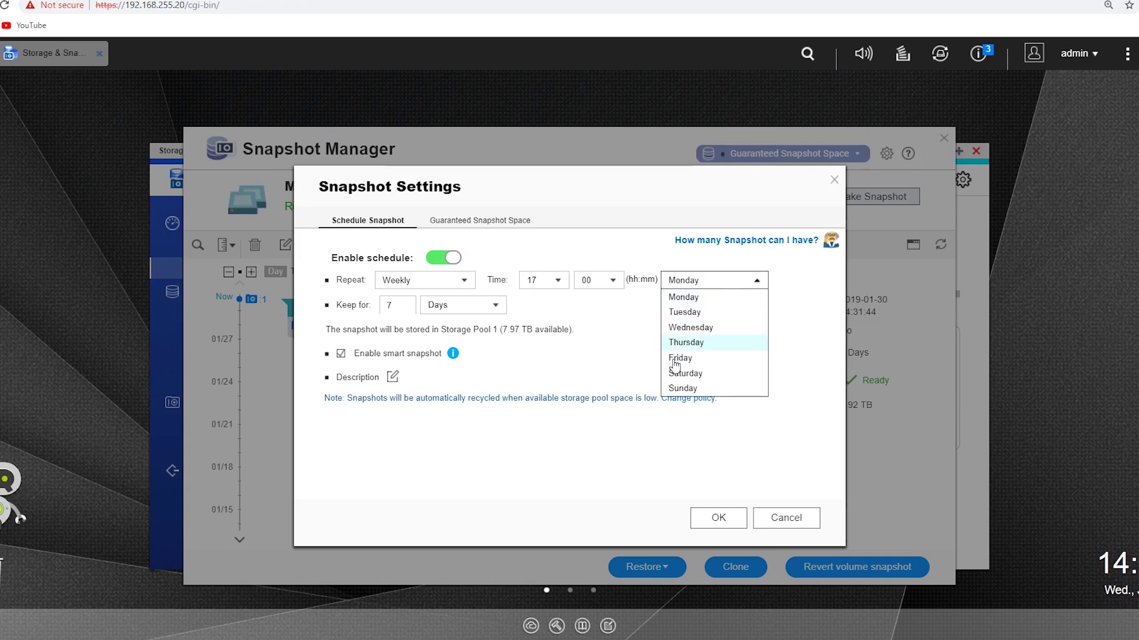
left_click(682, 363)
left_click(453, 354)
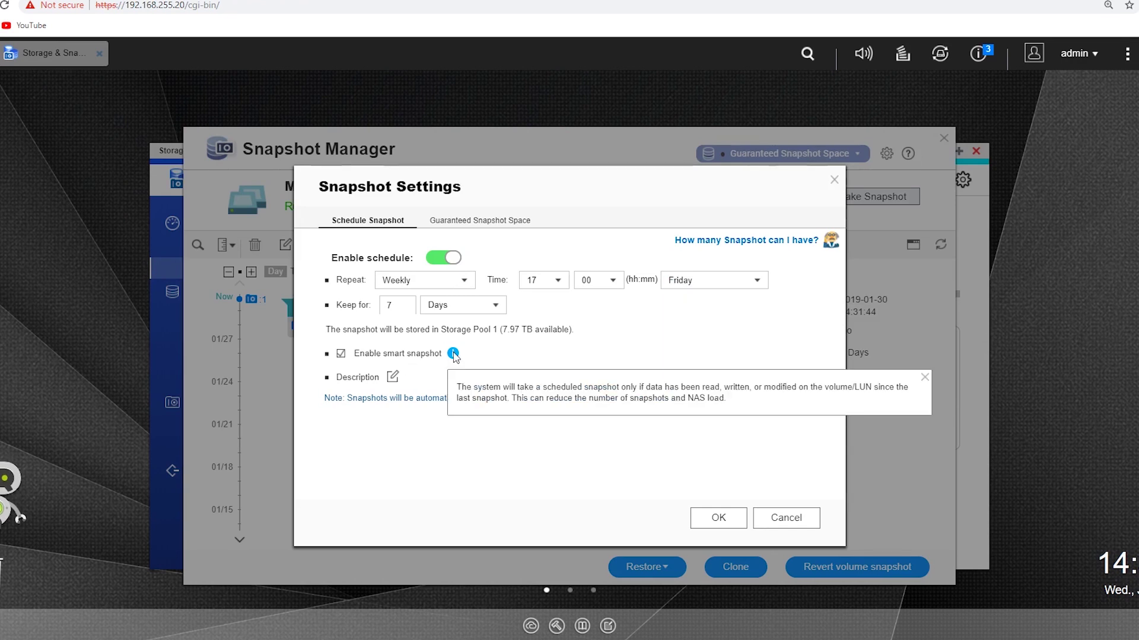
left_click(718, 521)
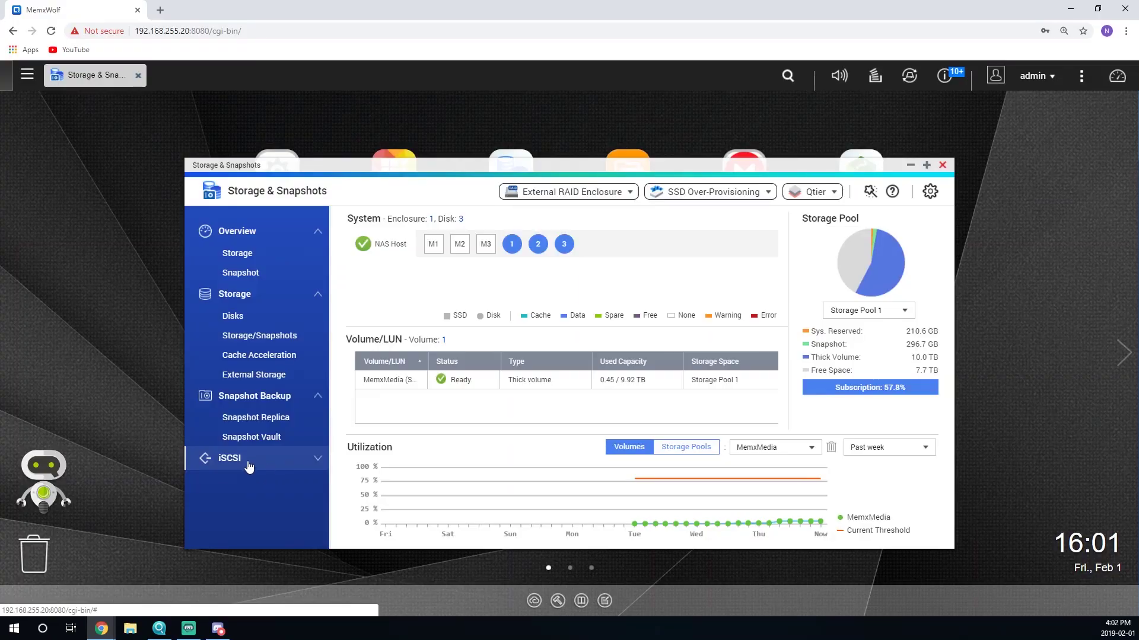
Step: Look at the LUN Import/Export jobs under iSCSI
left_click(274, 520)
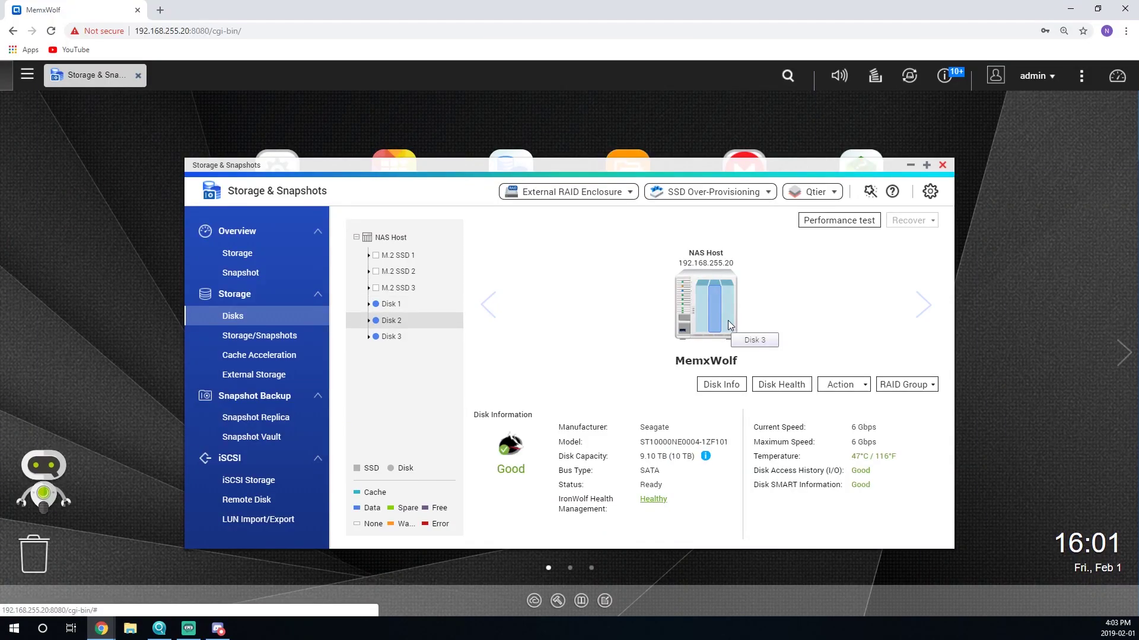
Step: Check the empty M.2 SSD 3 slot in the Disks tree
left_click(400, 288)
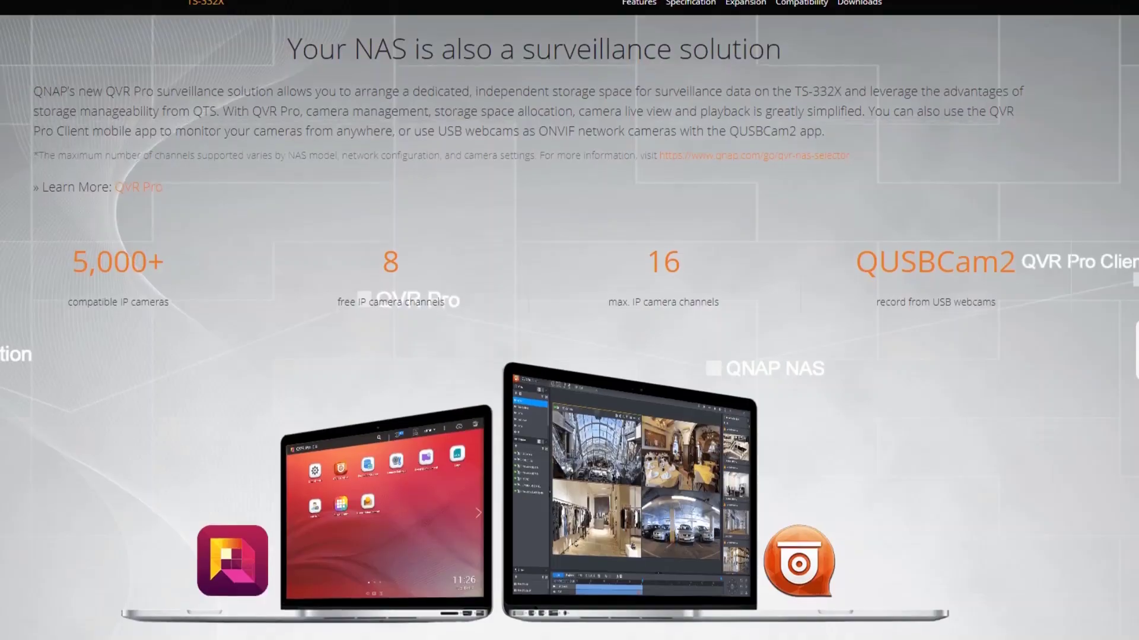
Step: Scroll the QVR Pro page down to 'Simultaneously view fisheye camera images from different angles'
scroll(569, 321, "down", 2)
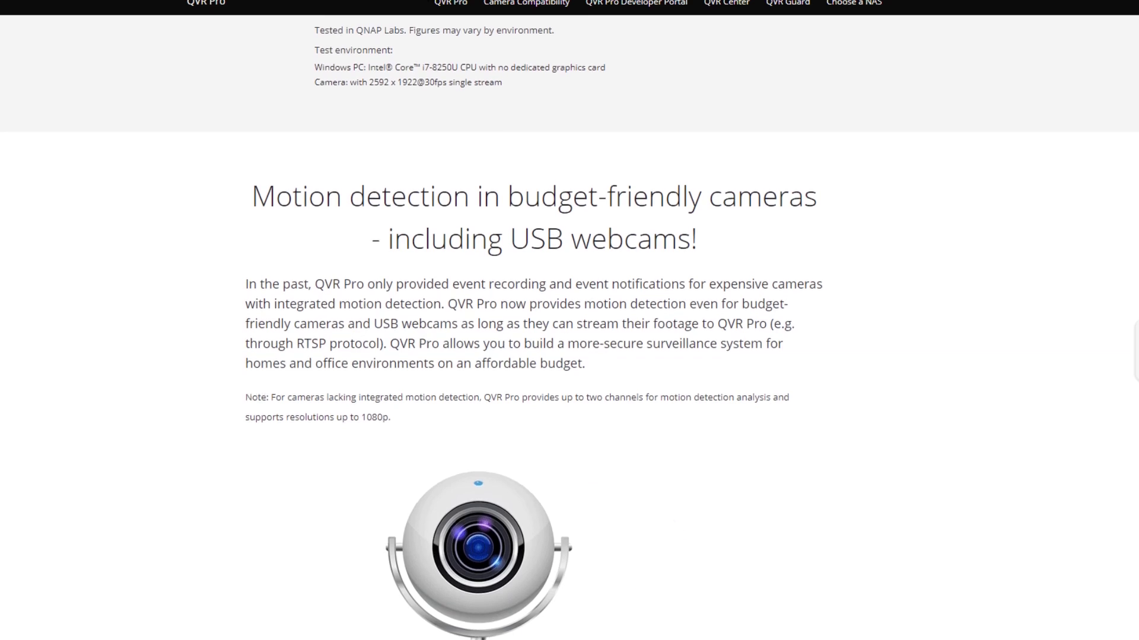
scroll(569, 320, "down", 1)
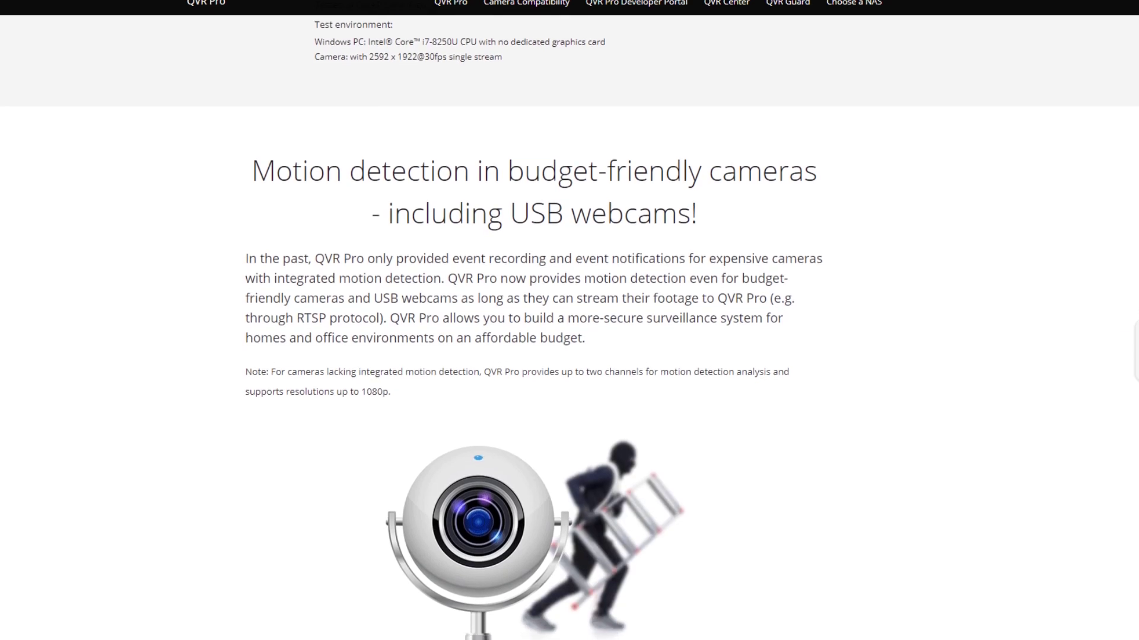
scroll(569, 321, "down", 1)
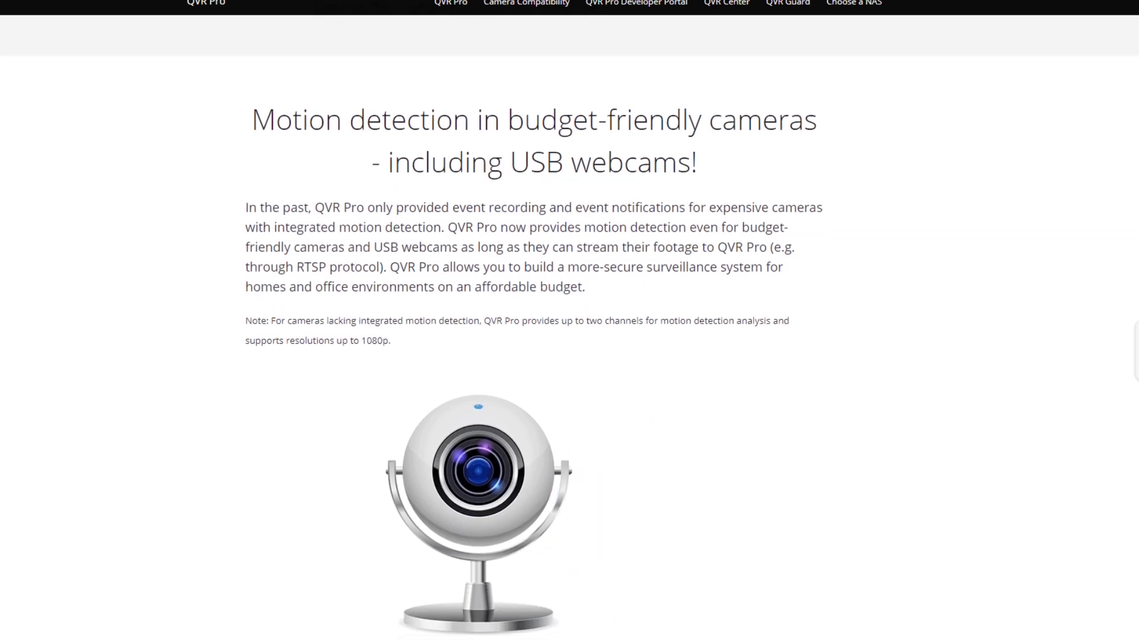
scroll(569, 320, "down", 1)
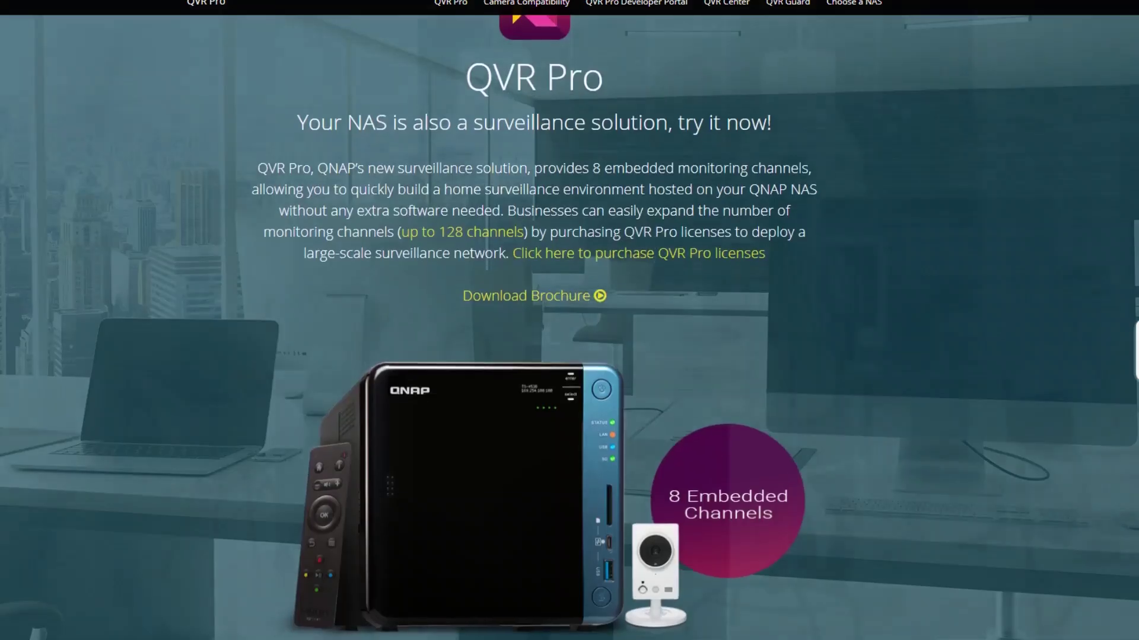
scroll(569, 320, "down", 2)
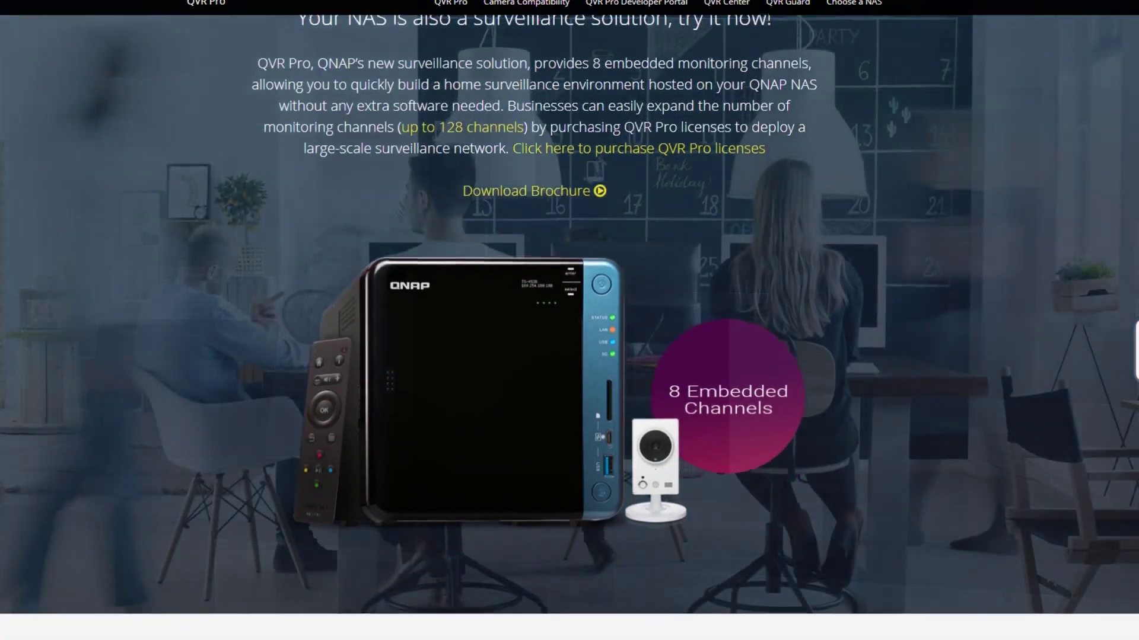
scroll(569, 320, "down", 2)
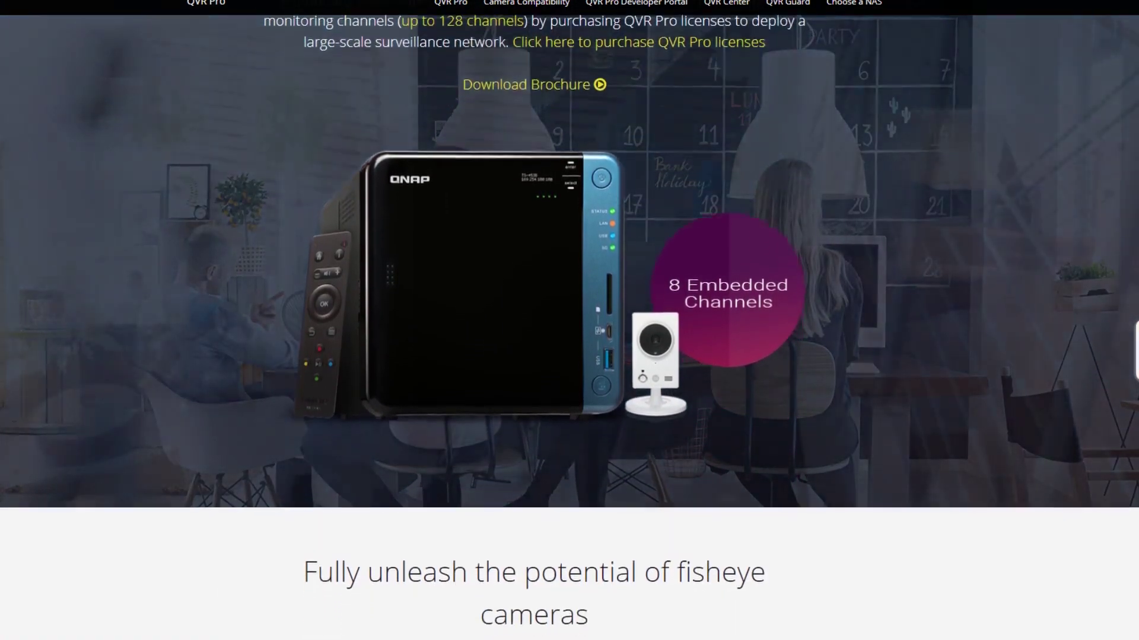
scroll(569, 320, "down", 2)
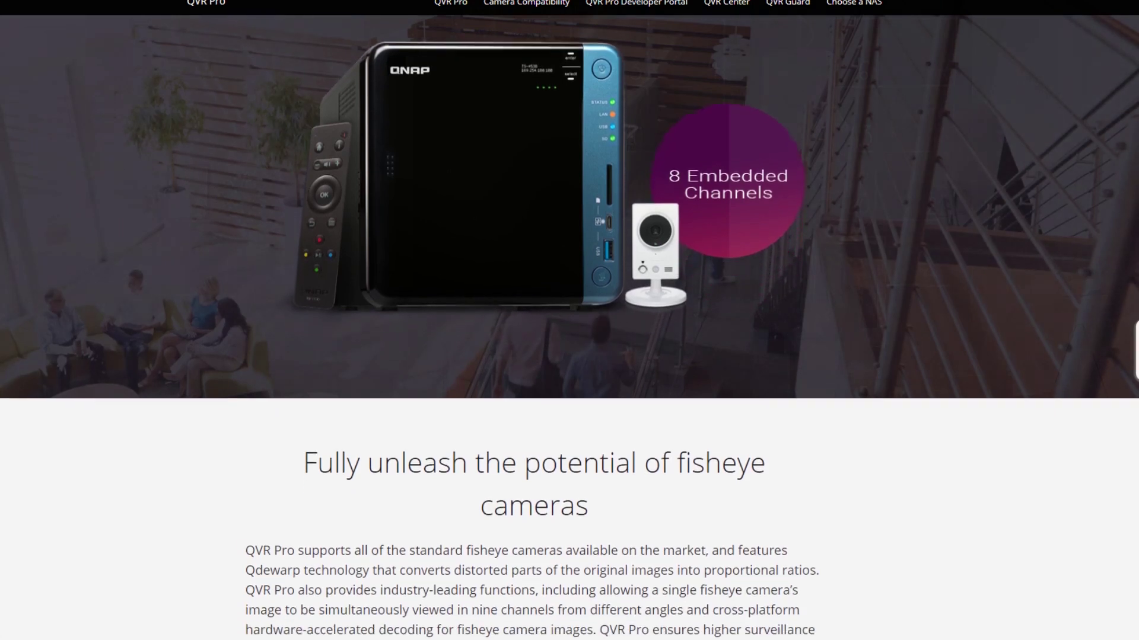
scroll(569, 320, "down", 10)
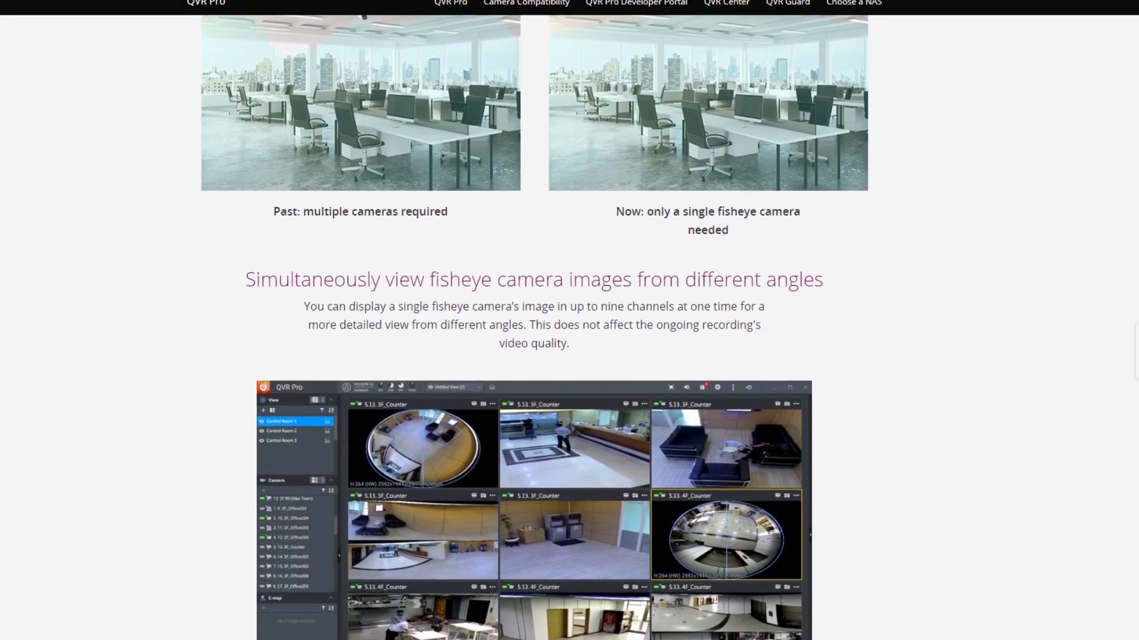
scroll(569, 320, "down", 1)
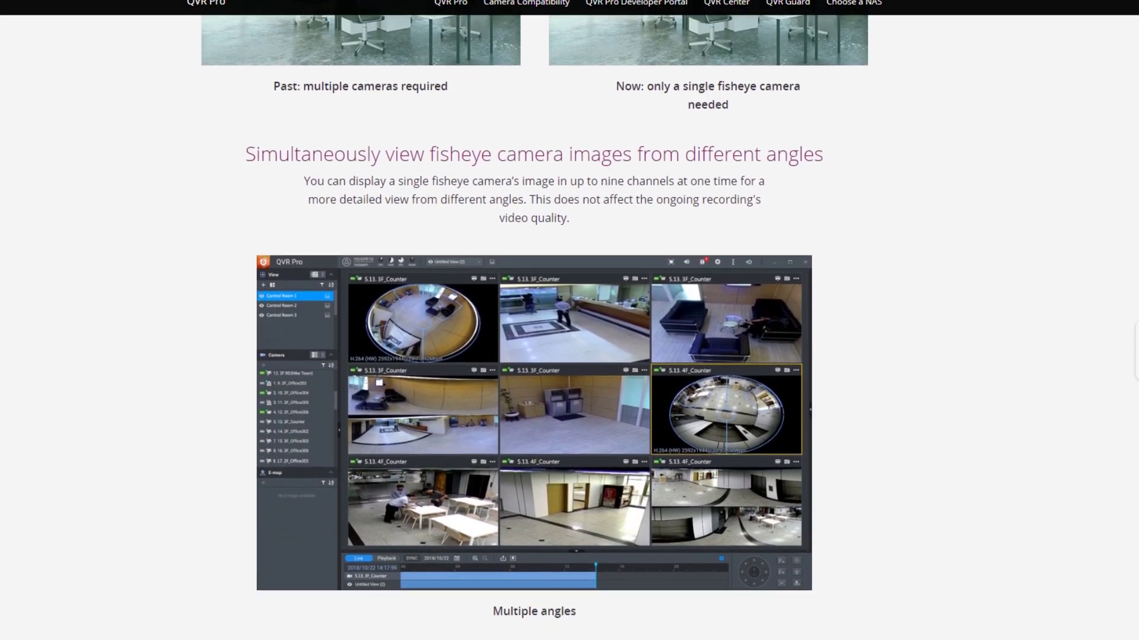
scroll(534, 320, "down", 2)
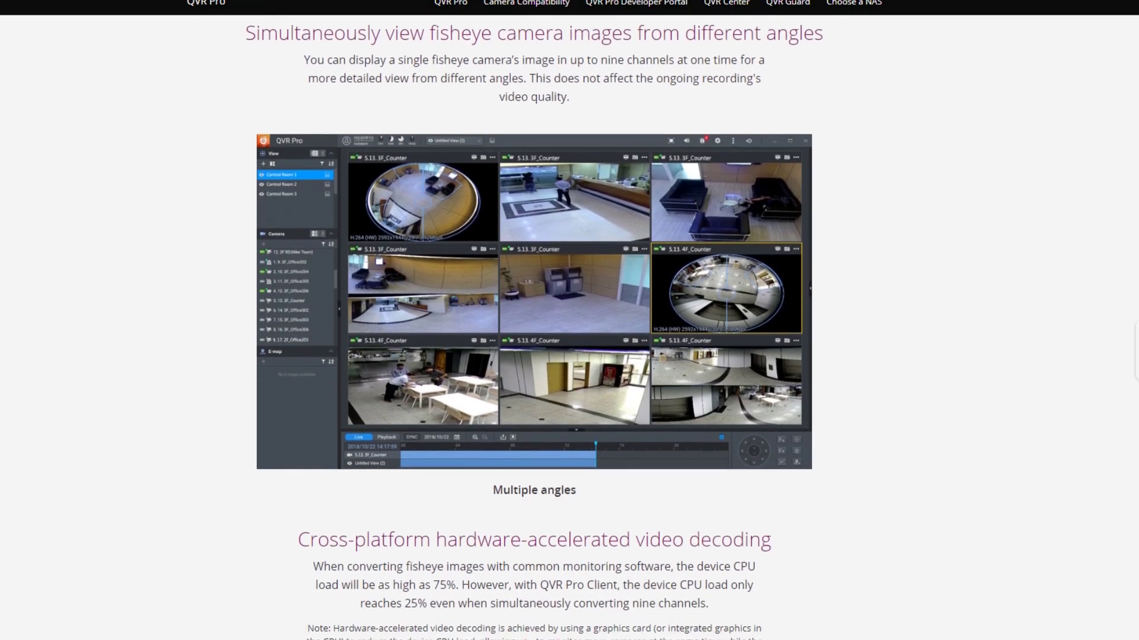